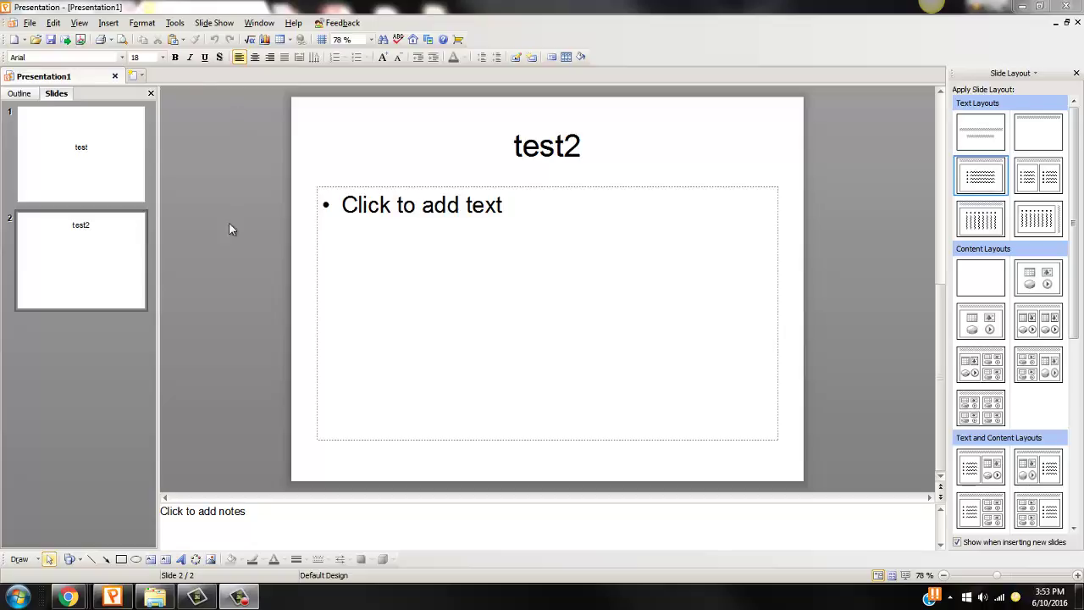
Switch to Chrome, search Google for "kingsoft presentation" and view the Kingsoft Presentation Free download page
left_click_drag(44, 260, 149, 299)
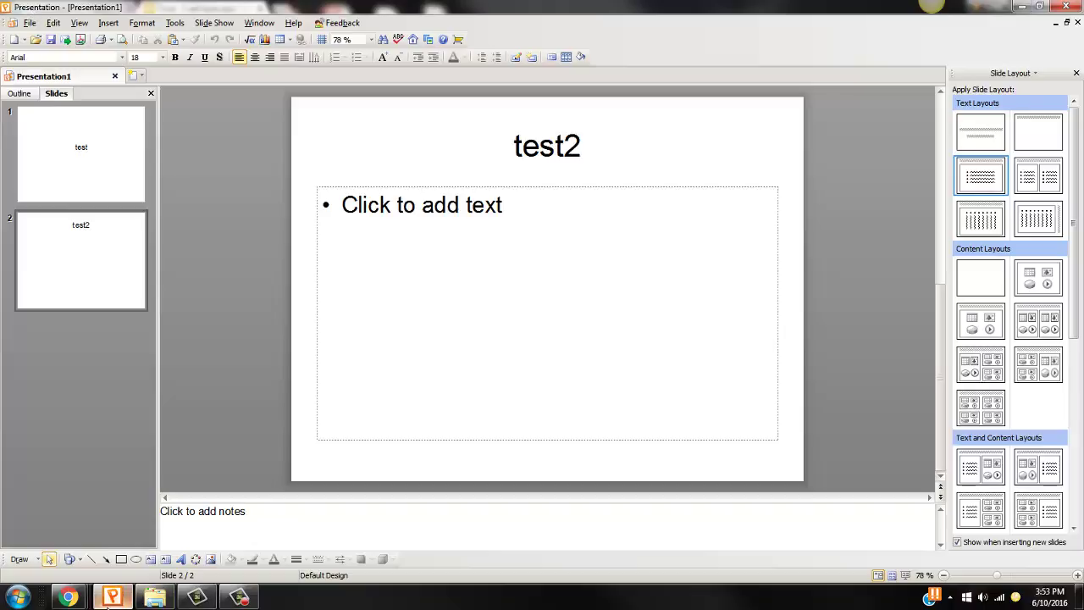
left_click(68, 597)
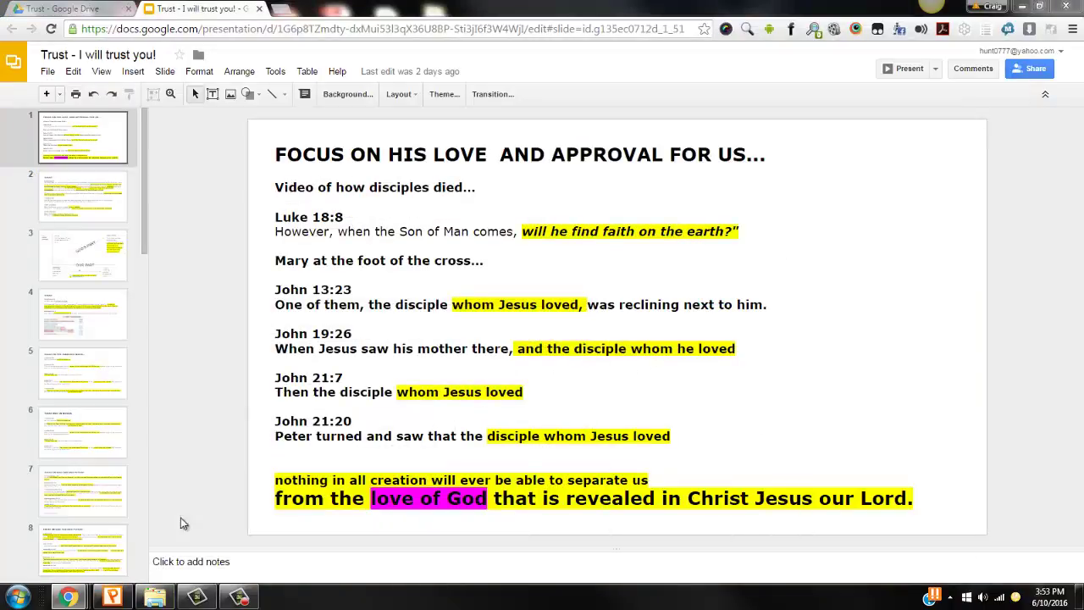
left_click(286, 8)
type("king")
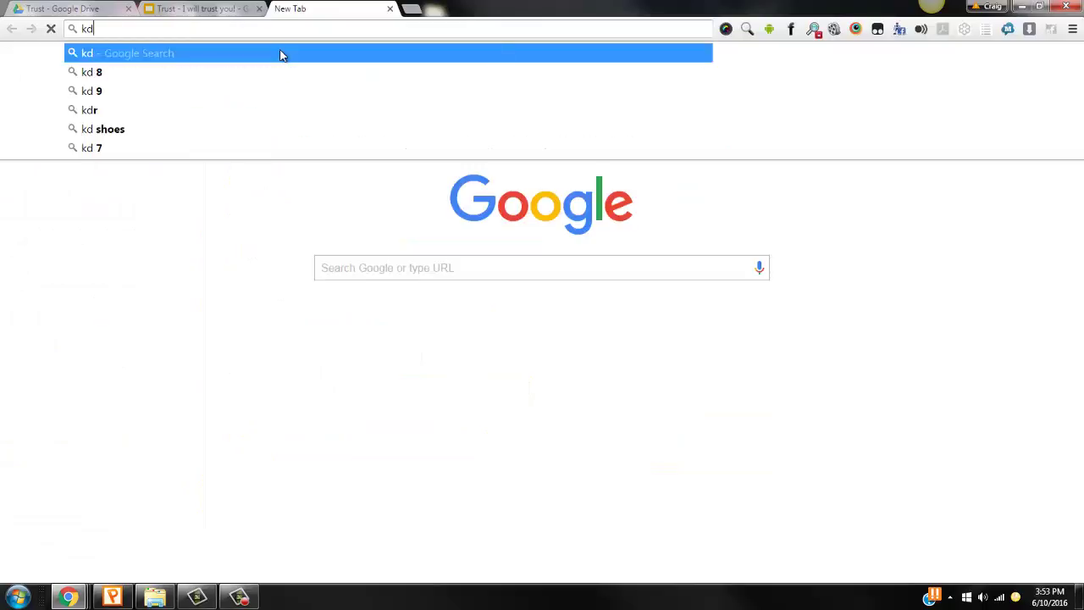
type("soft pre")
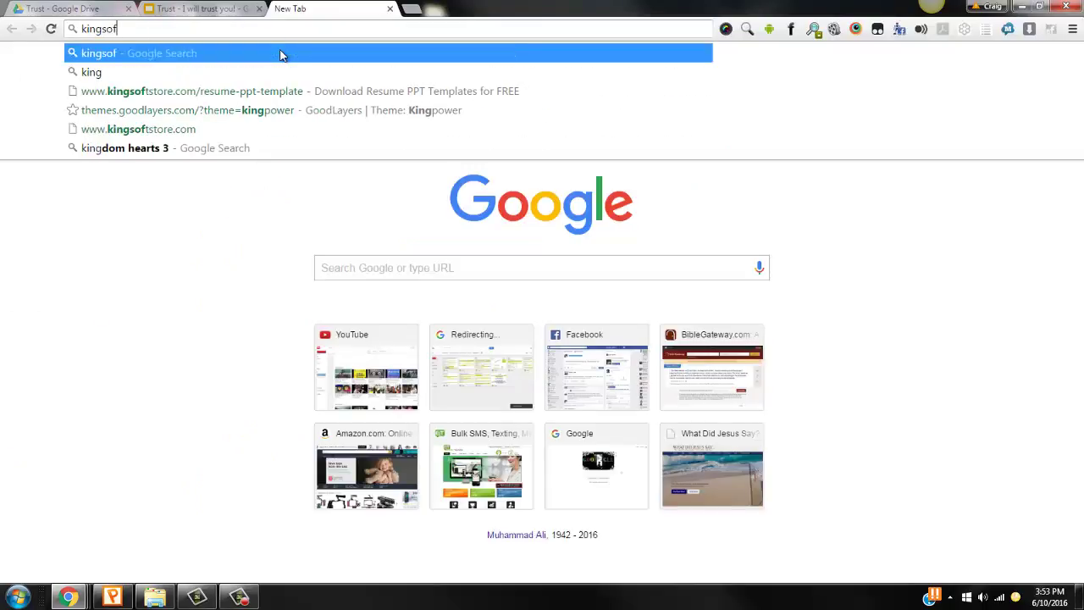
left_click(282, 55)
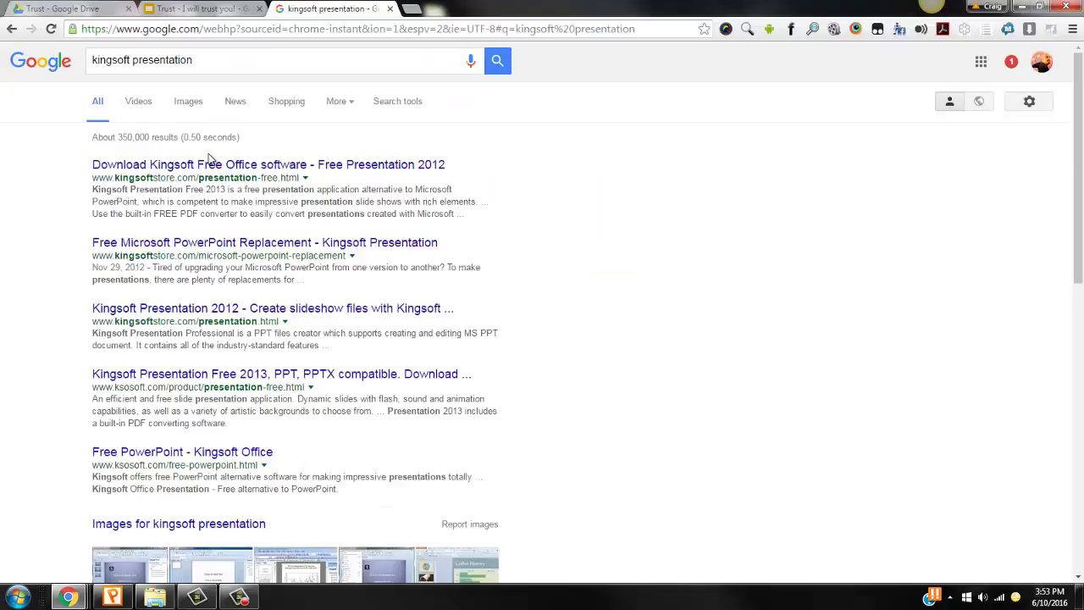
left_click(212, 166)
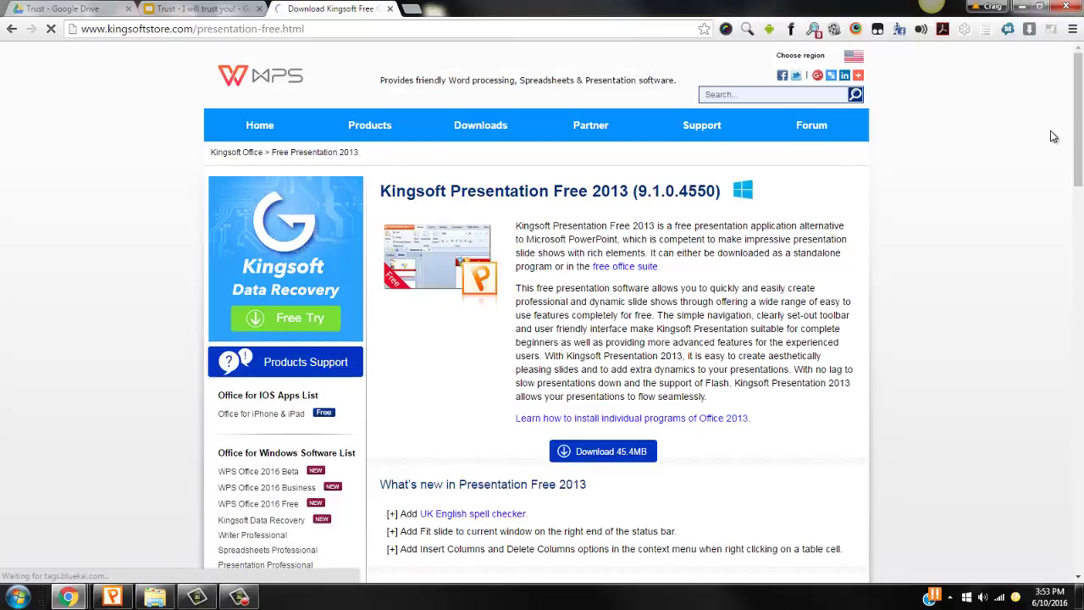
left_click_drag(1077, 131, 1077, 146)
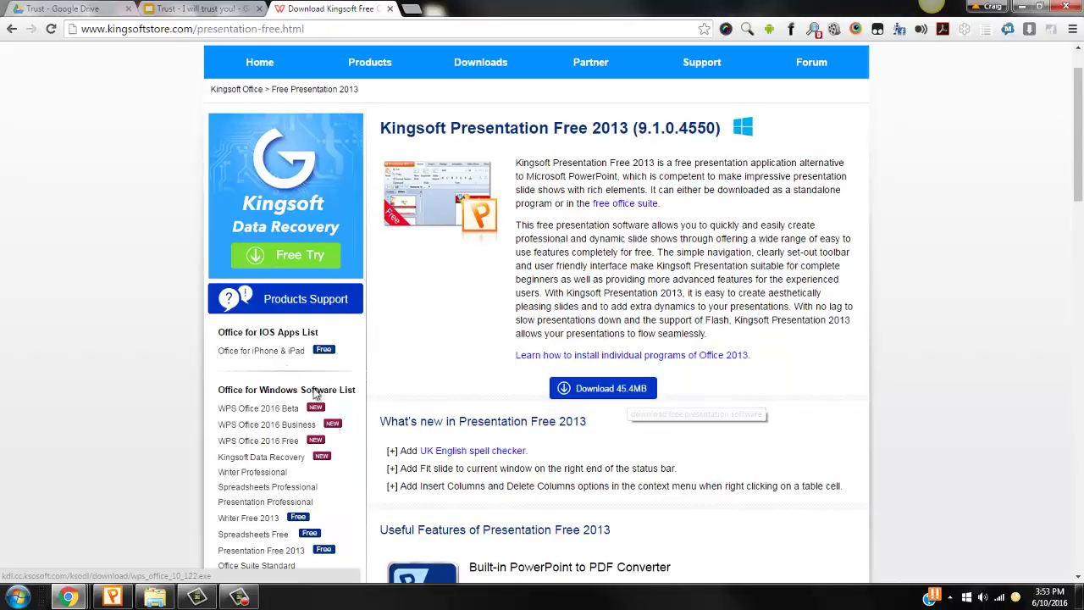
Switch back to the open two-slide presentation in Kingsoft Presentation
left_click(111, 597)
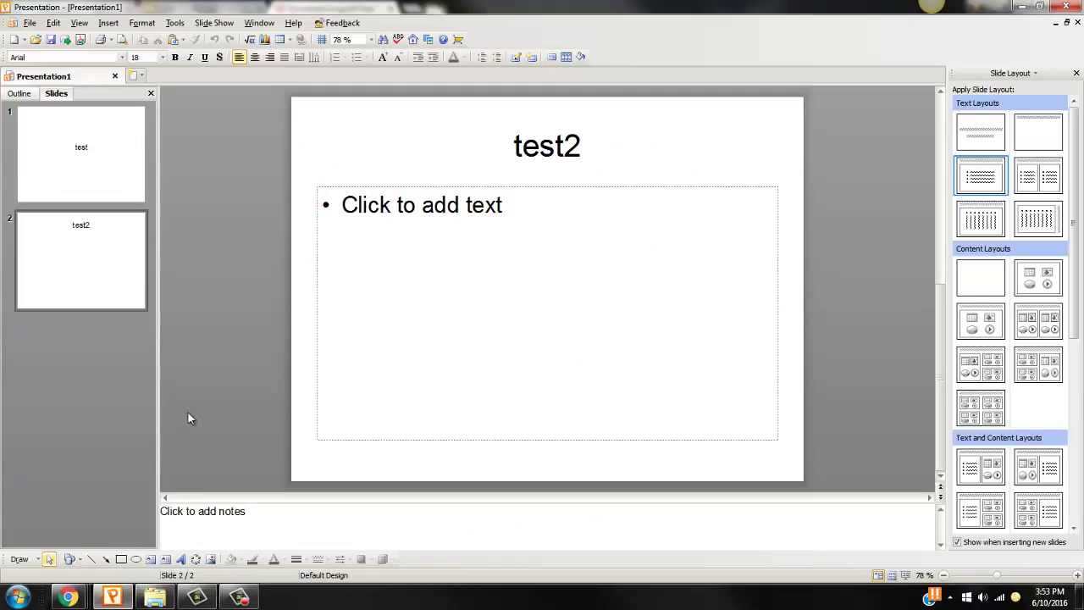
right_click(61, 227)
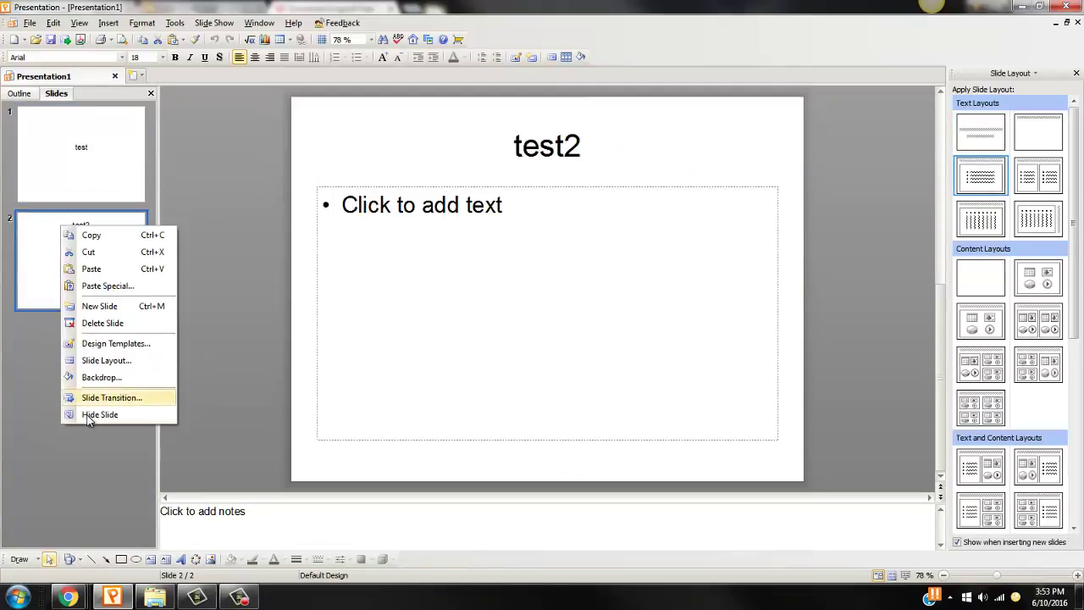
left_click(442, 361)
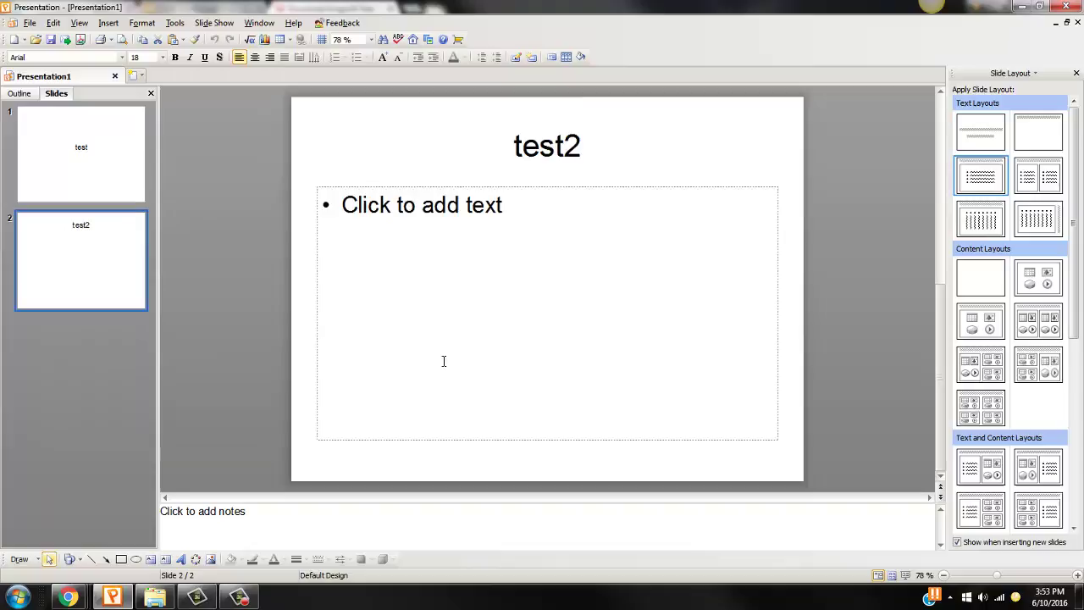
left_click(438, 188)
left_click(234, 211)
Consult the Chrome article on converting a presentation from 4:3 to 16:9, and return to Kingsoft Presentation
left_click(68, 597)
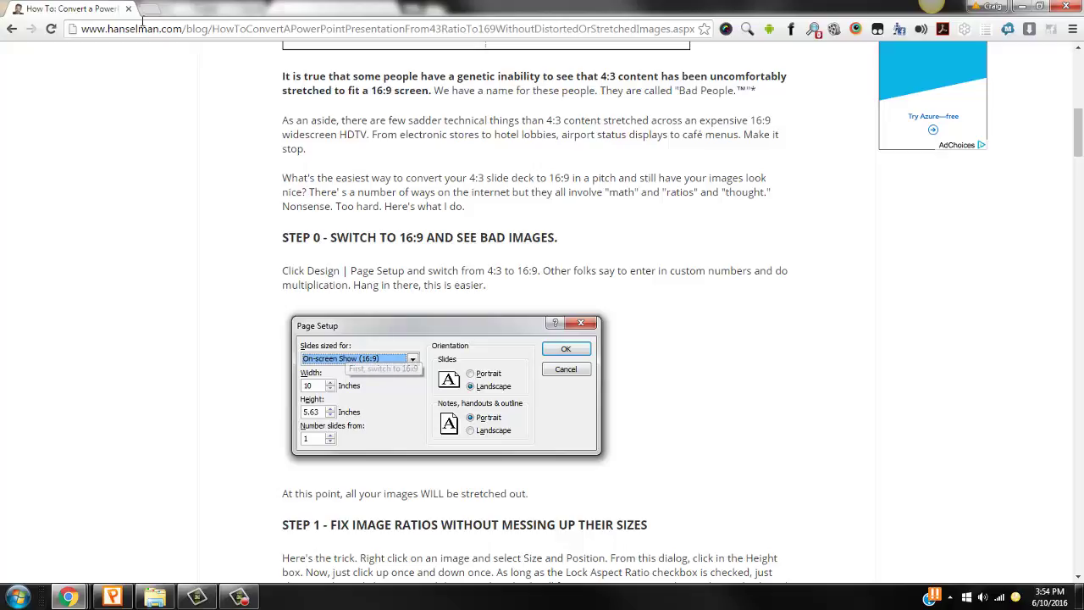
key("alt+Tab")
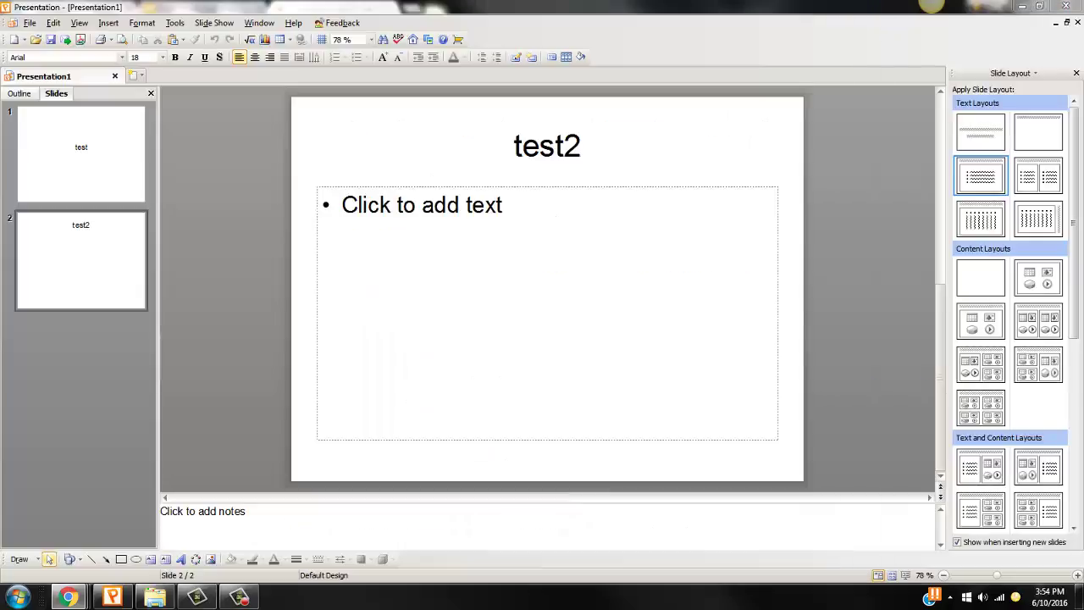
left_click_drag(302, 320, 302, 316)
left_click(246, 319)
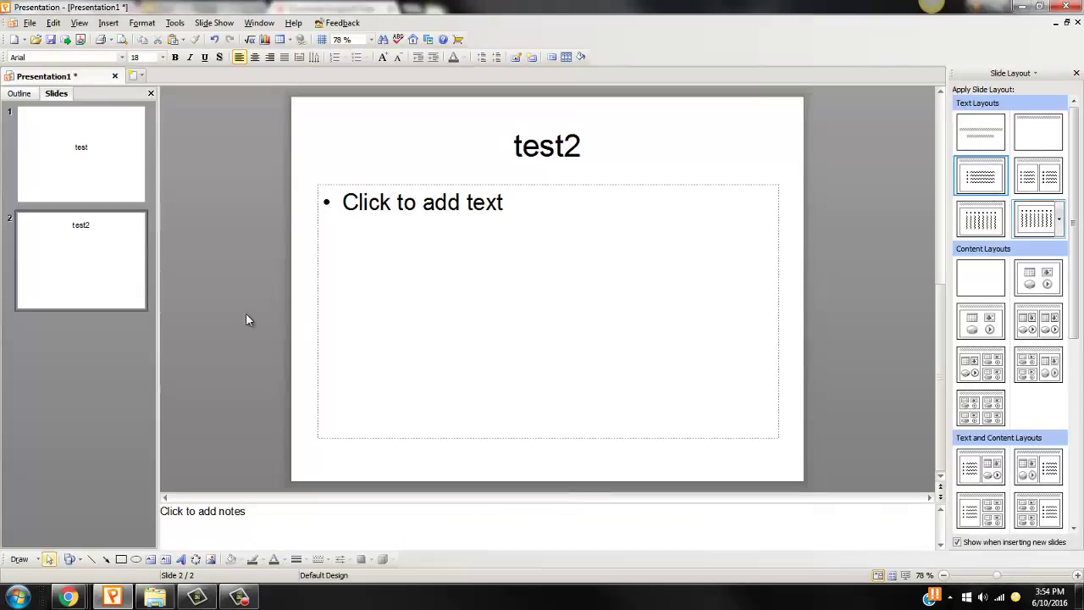
Enter a custom slide size of 16 cm width and 9 cm height in the page setup
left_click(29, 23)
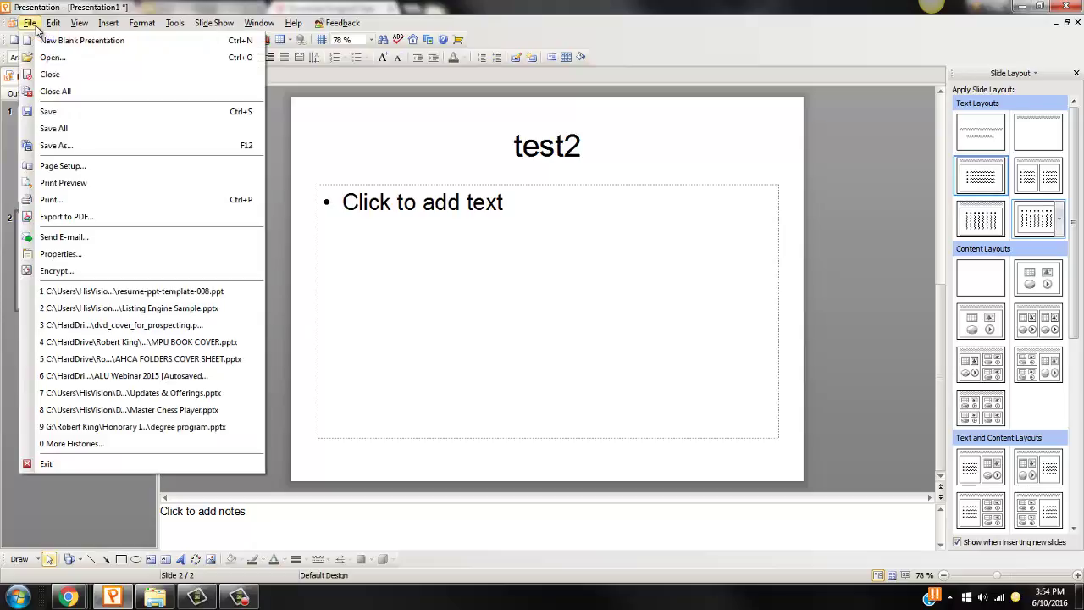
left_click(61, 167)
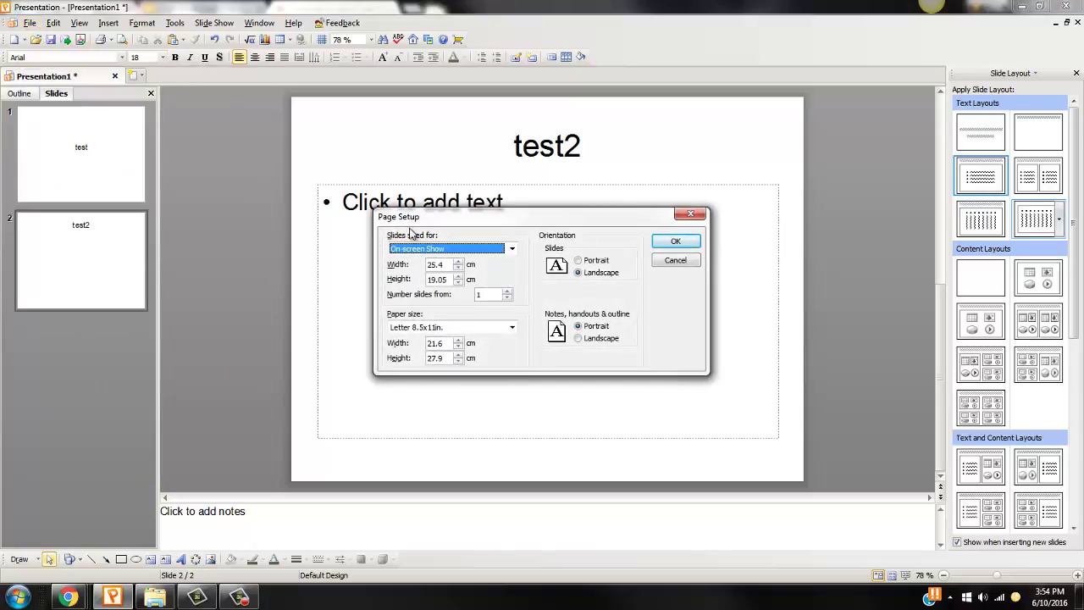
double_click(437, 265)
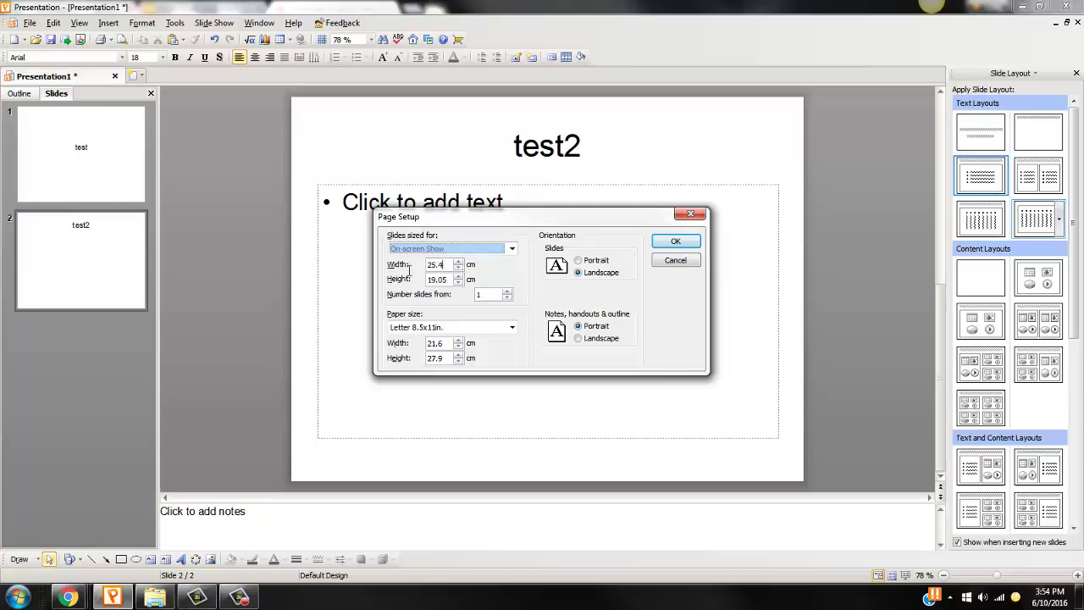
type("19")
key("Tab")
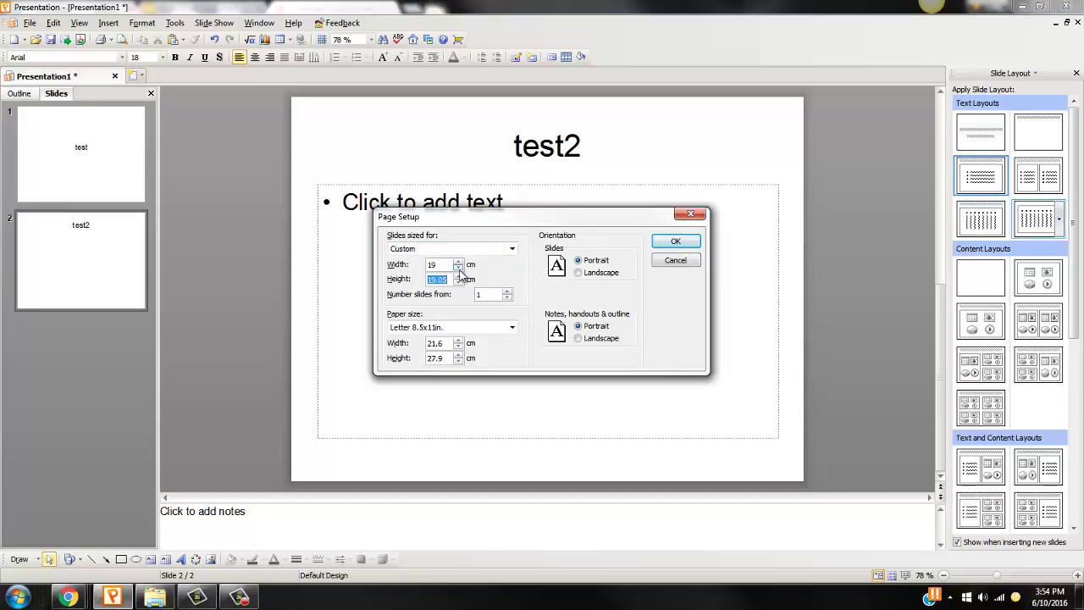
key("shift+Tab")
type("16")
key("Tab")
type("9")
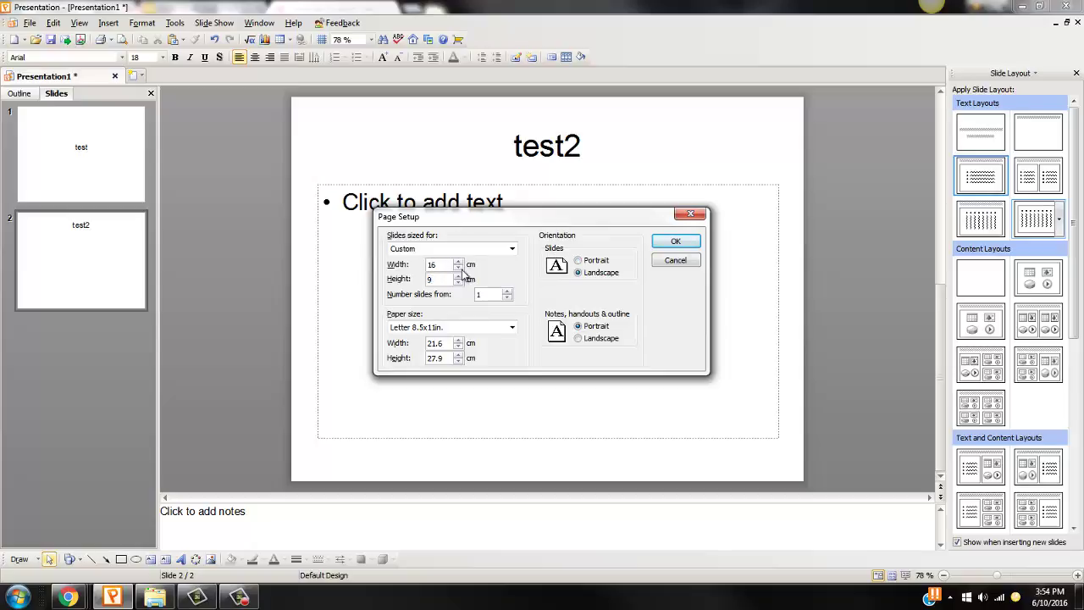
Increase the custom slide width to 30 cm and apply the widescreen page setup to the presentation
double_click(446, 266)
type("30")
left_click(675, 242)
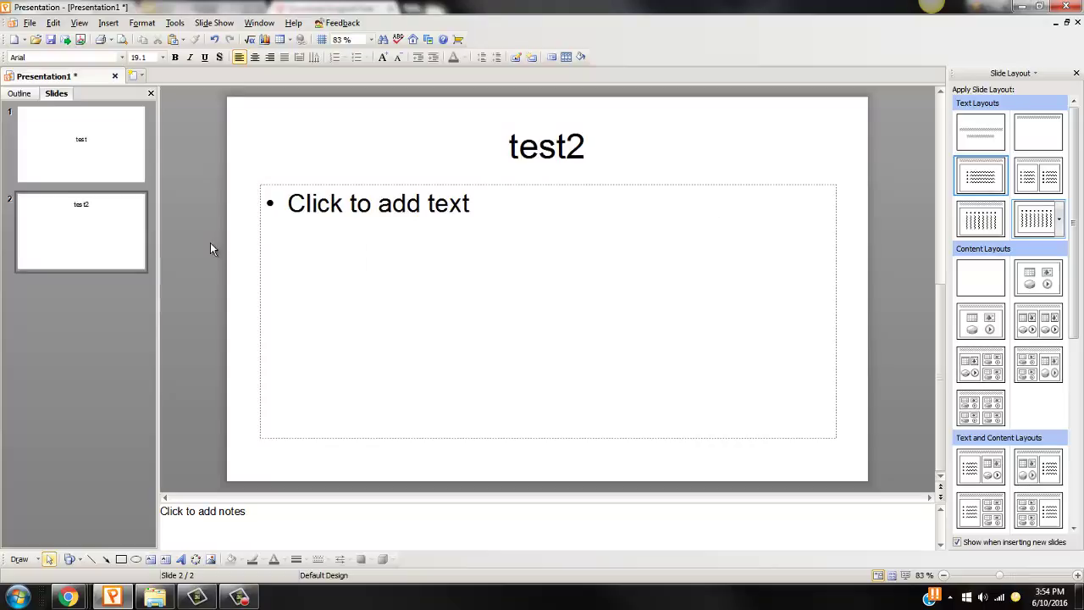
left_click(504, 150)
left_click_drag(505, 150, 644, 222)
left_click(644, 222)
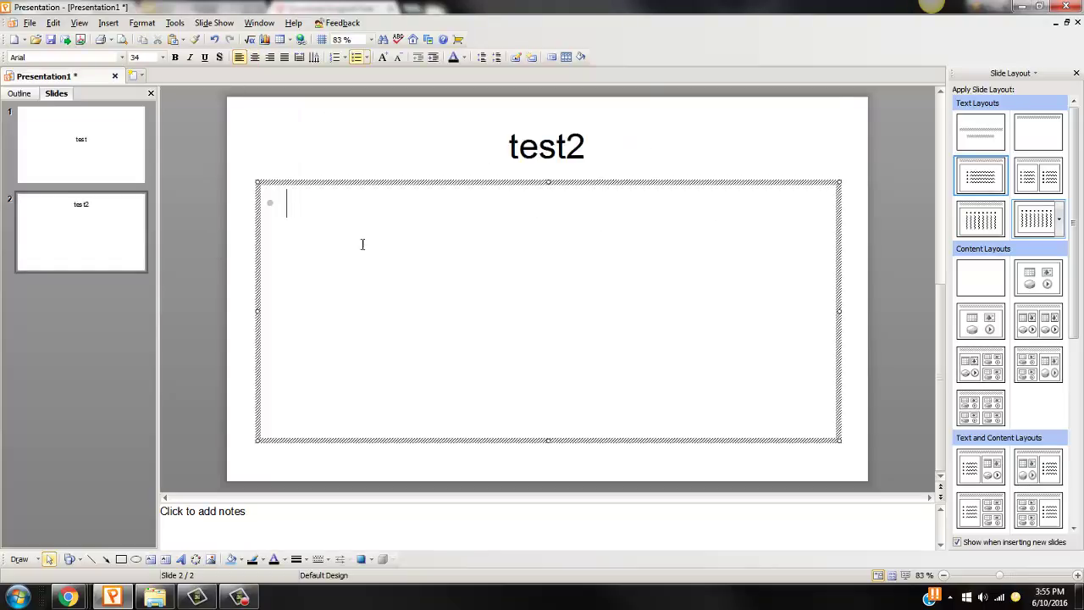
left_click(213, 233)
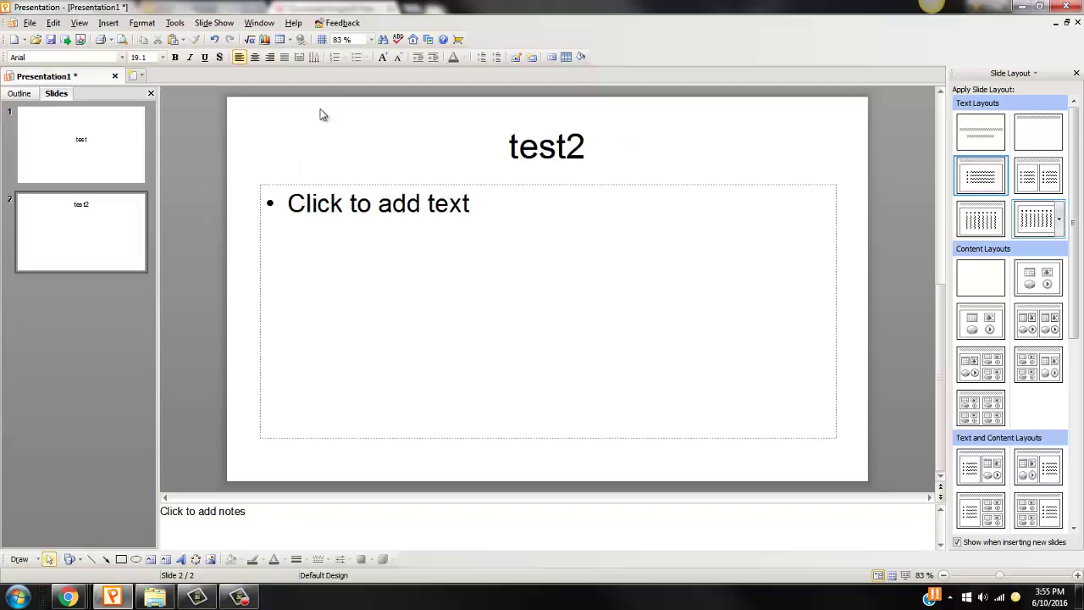
Capture a screen region around the current slide with Greenshot and choose to save the capture through a dialog
left_click(950, 597)
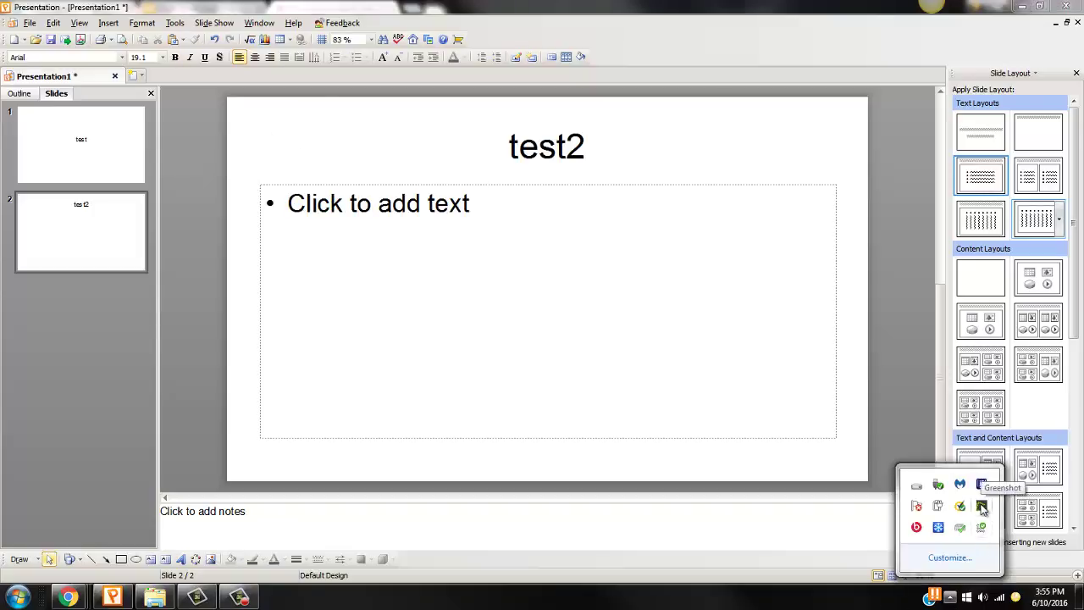
left_click(885, 471)
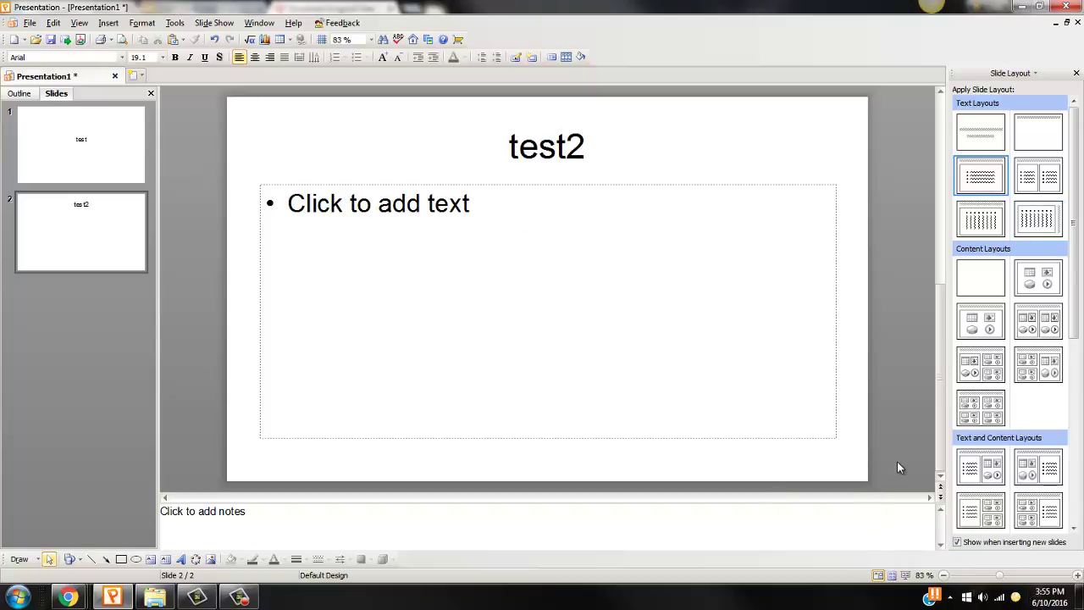
left_click(949, 597)
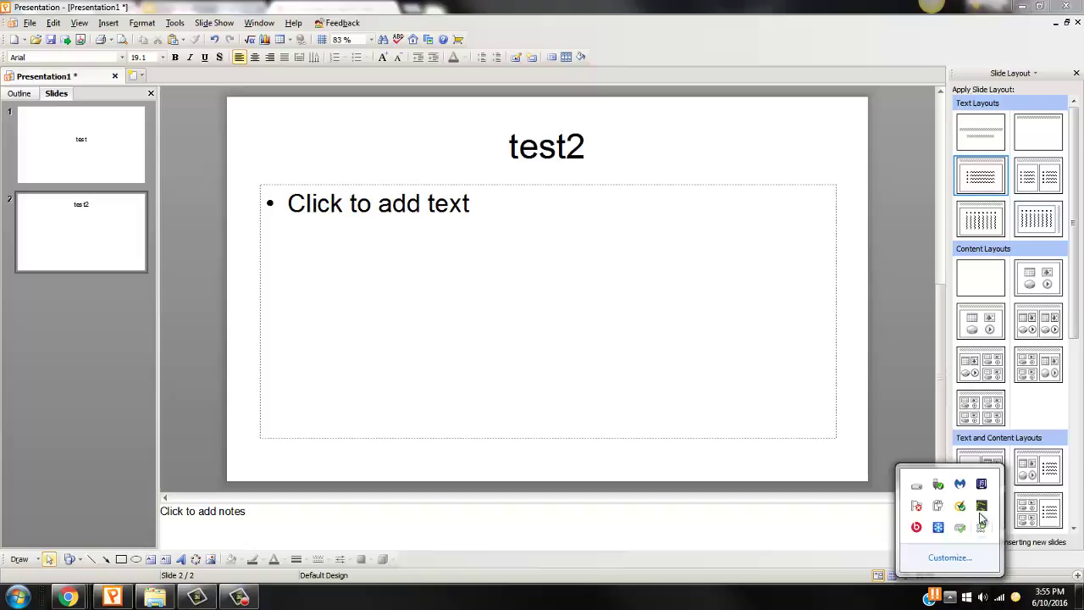
left_click(873, 505)
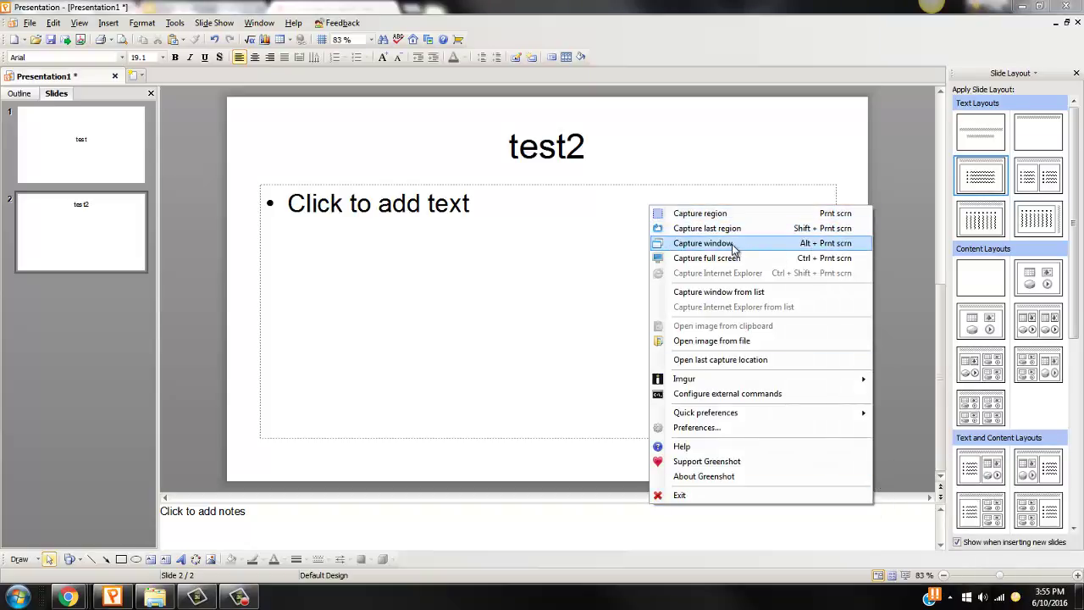
left_click(738, 213)
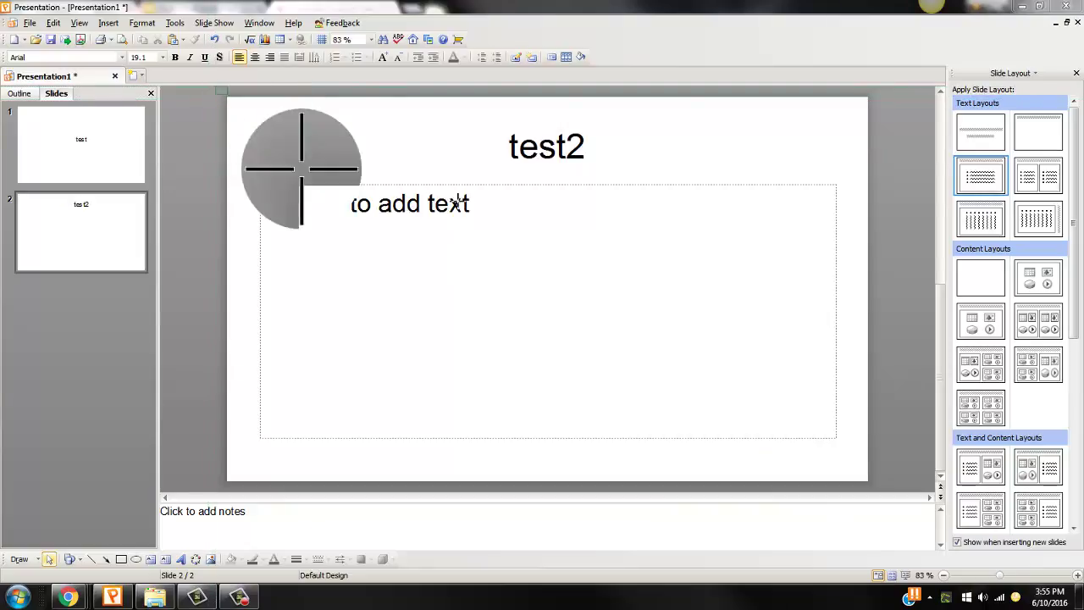
left_click_drag(216, 85, 890, 501)
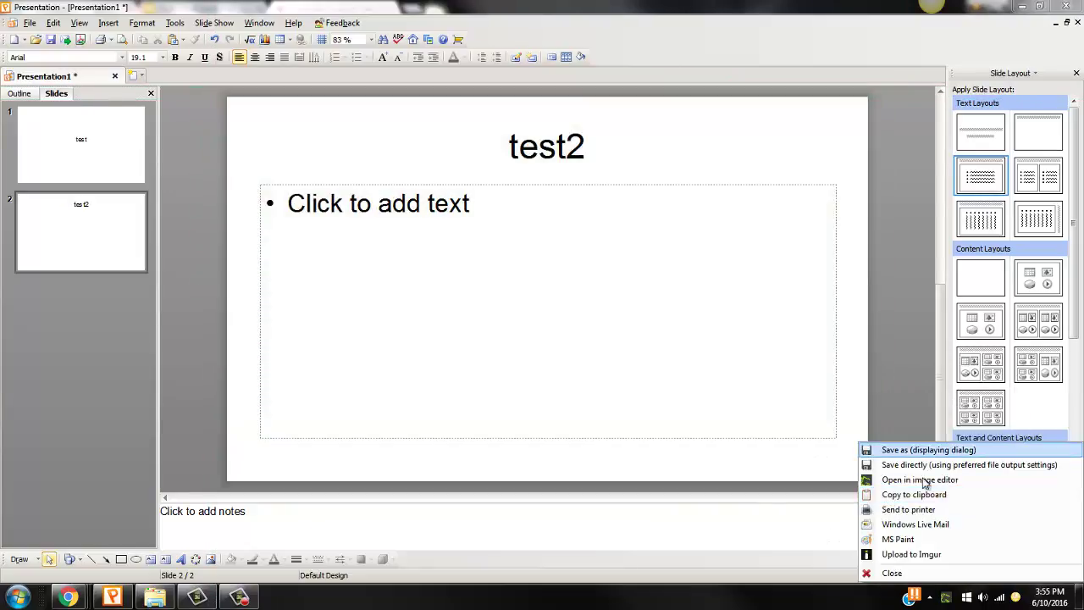
left_click(929, 451)
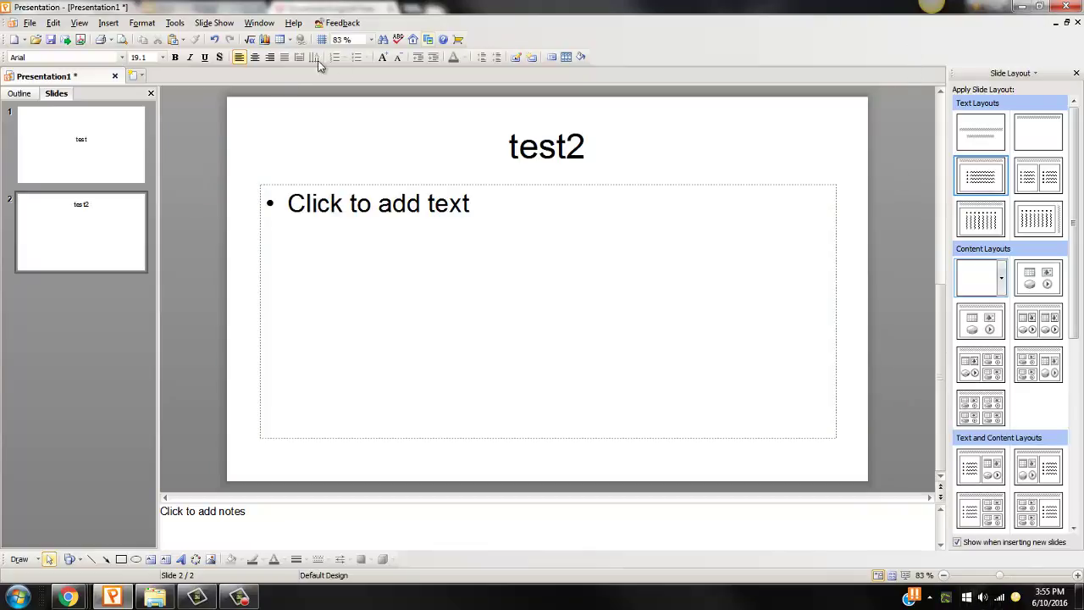
Start saving the presentation in JPEG format and check the slide images inside the existing test folder
left_click(35, 23)
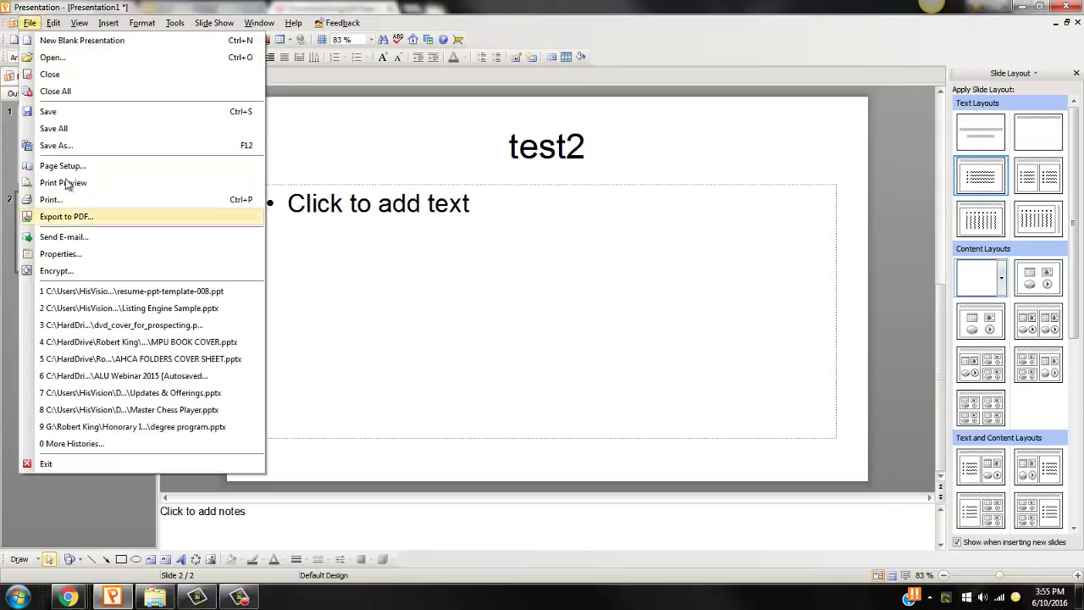
left_click(55, 145)
left_click(519, 364)
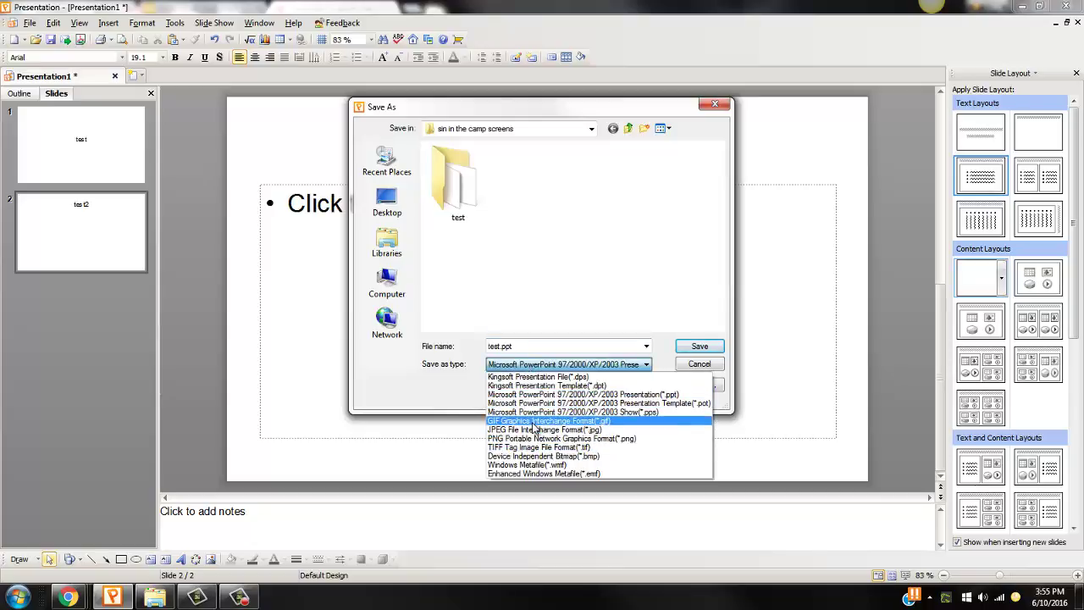
left_click(536, 430)
double_click(450, 190)
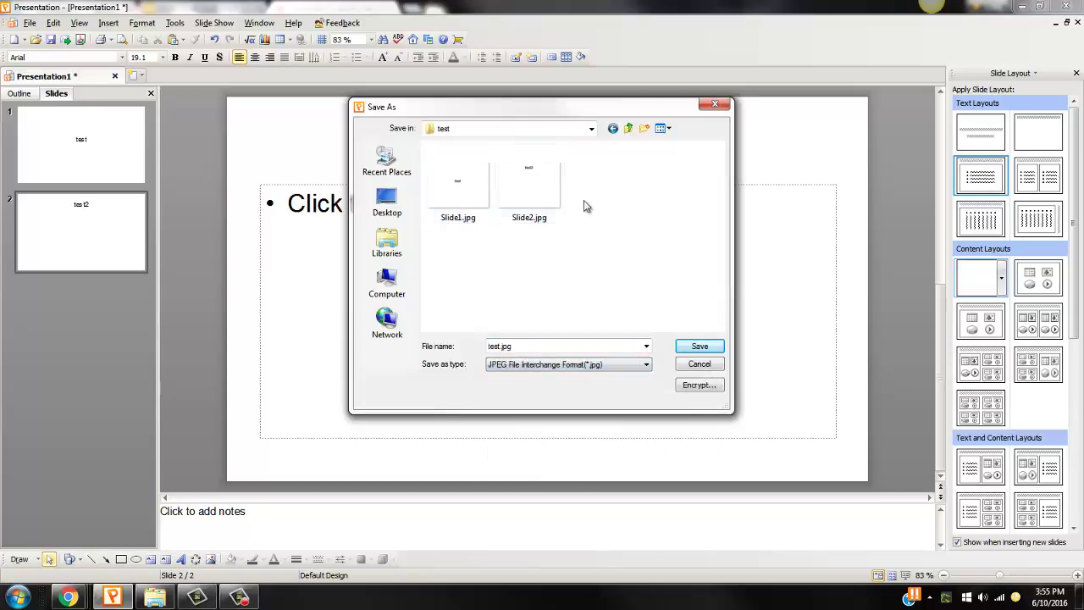
left_click(627, 128)
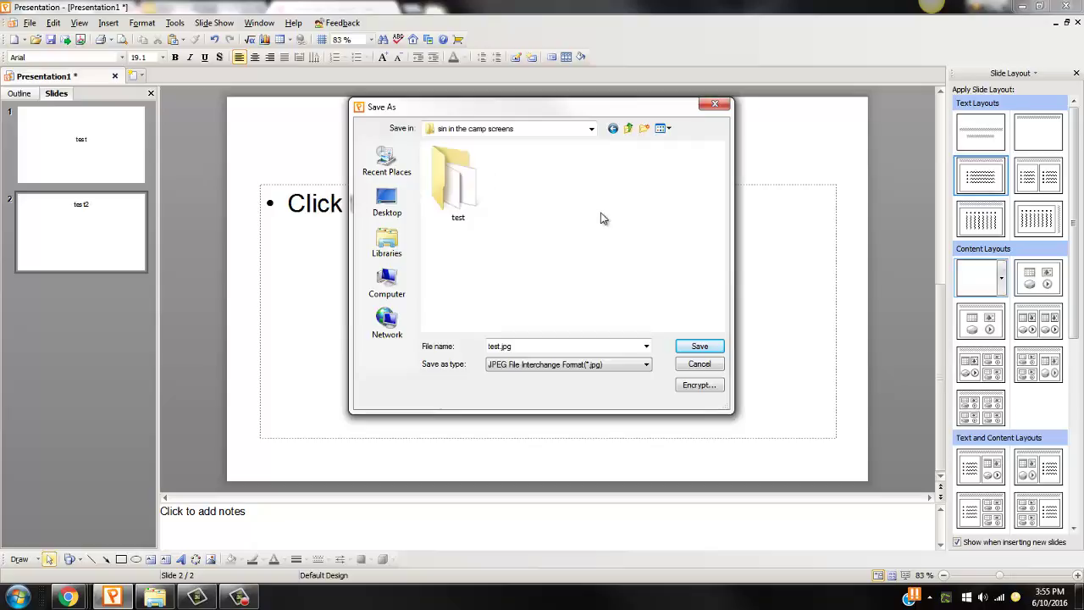
Name the JPEG export test2.jpg in the "sin in the camp screens" folder and export every slide
left_click(527, 347)
double_click(551, 347)
left_click(552, 346)
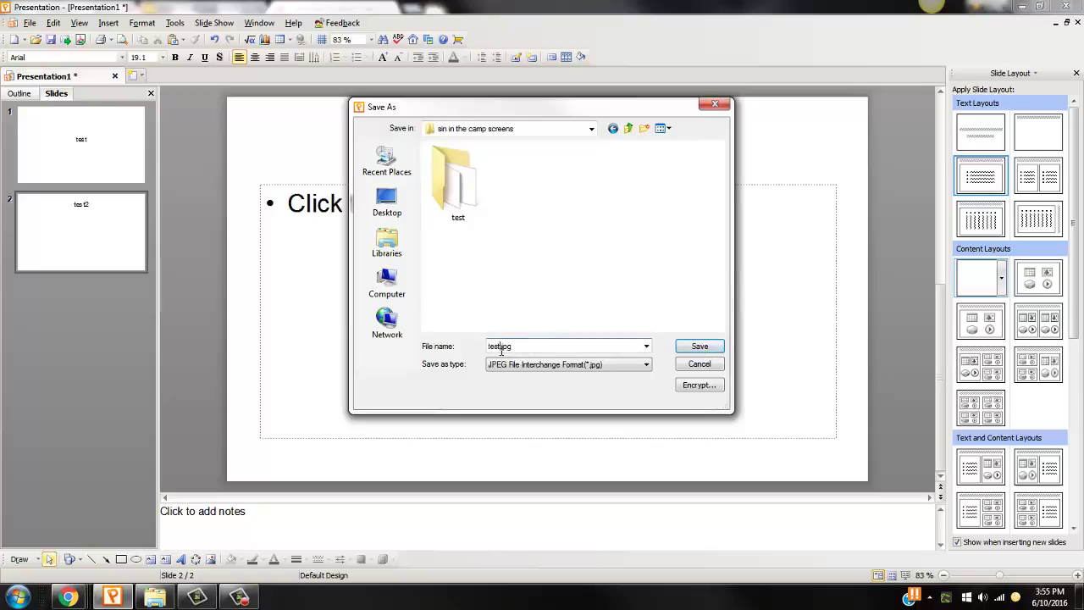
key("Left")
key("Left")
key("Left")
key("Left")
type("2")
left_click(694, 347)
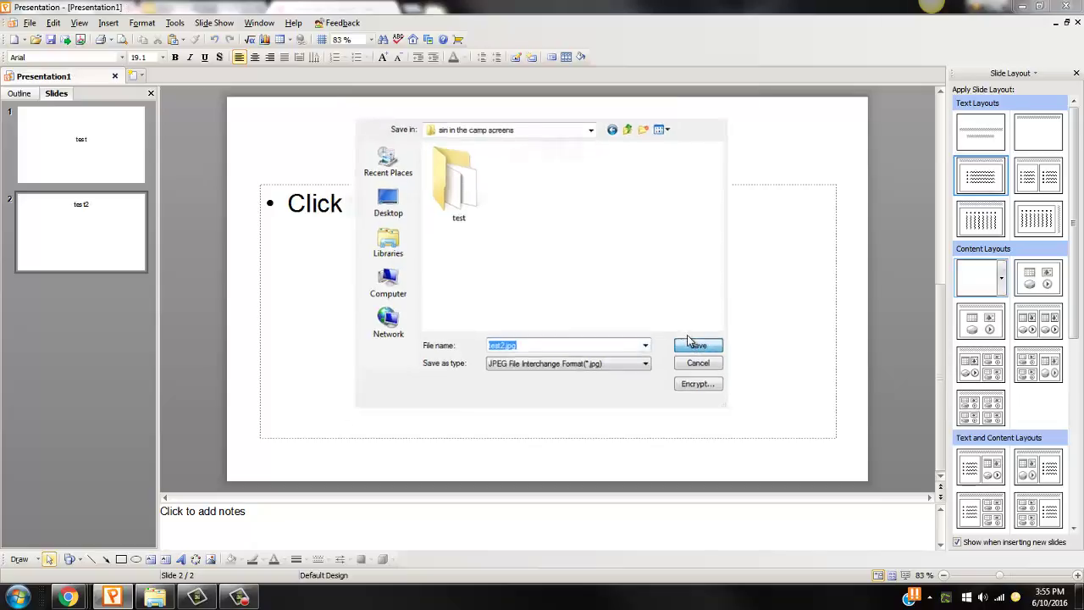
left_click(460, 322)
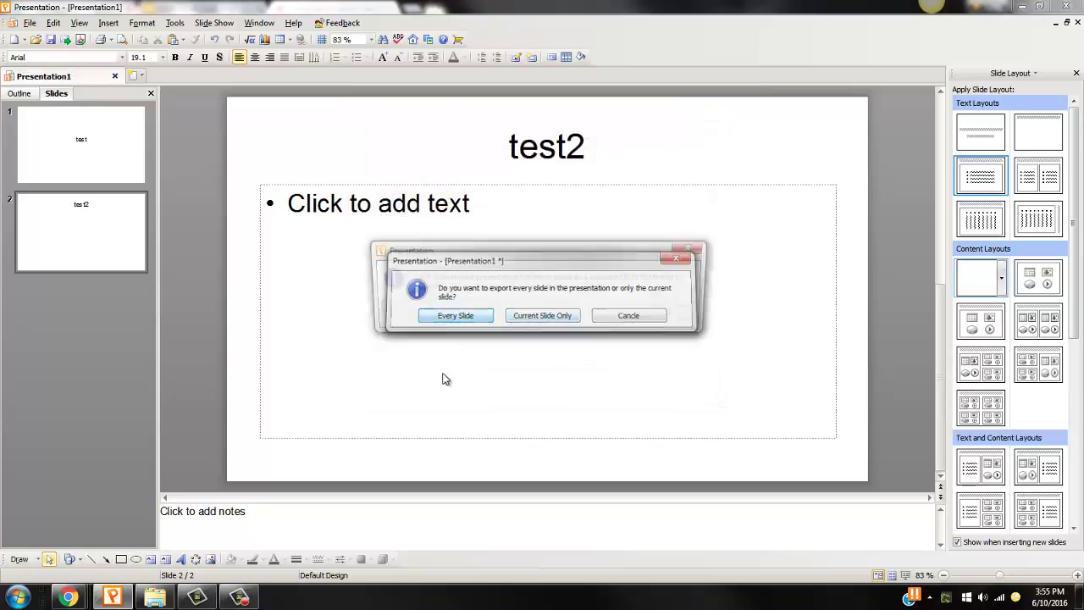
Dismiss the export message and open the test2 folder inside "sin in the camp screens" in Windows Explorer
left_click(675, 315)
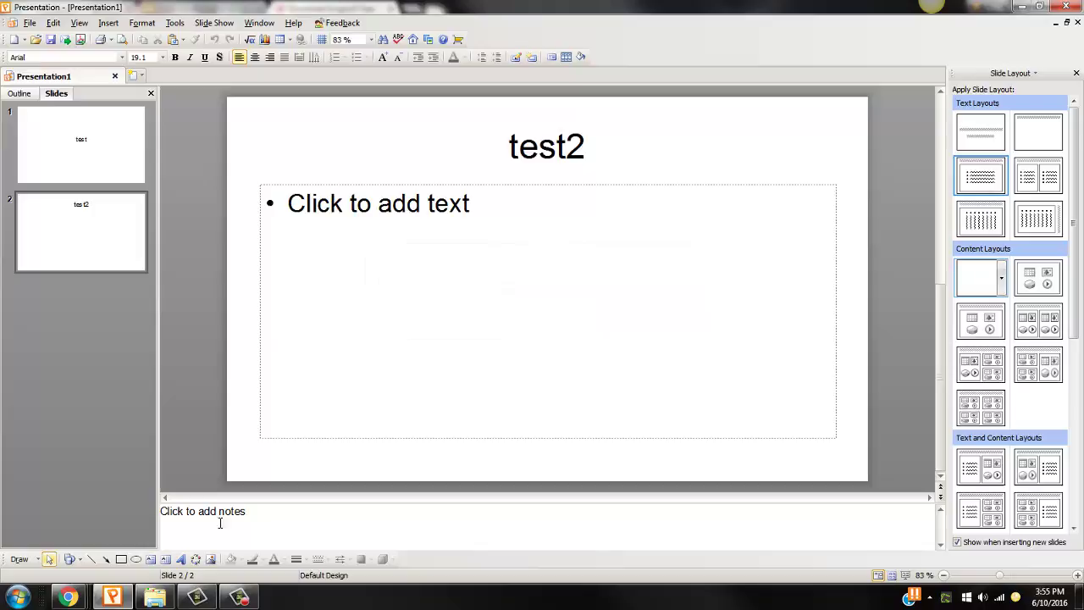
left_click(155, 597)
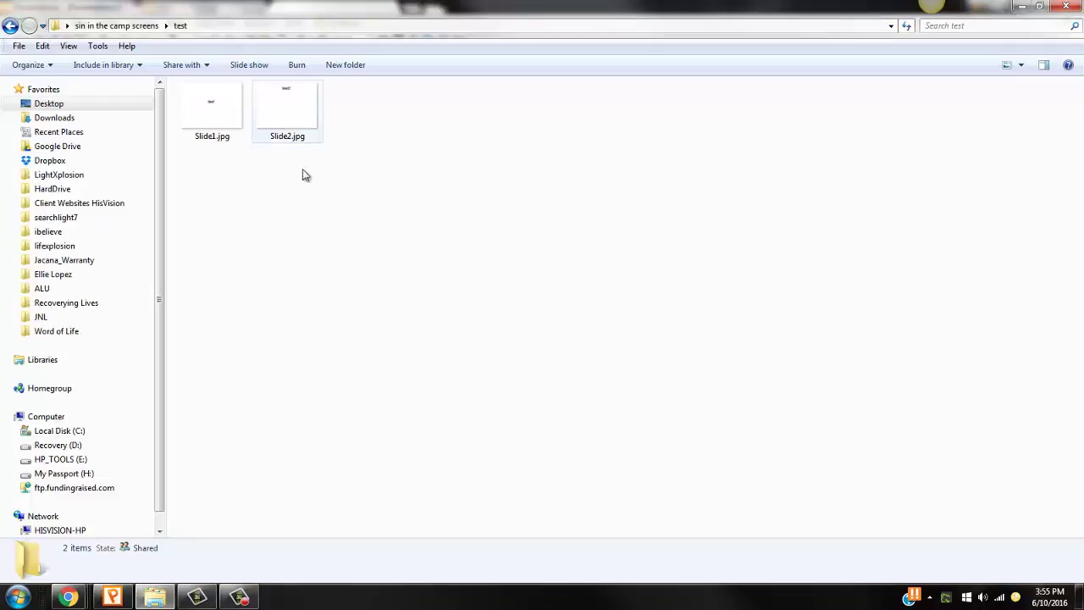
left_click(116, 26)
left_click(287, 118)
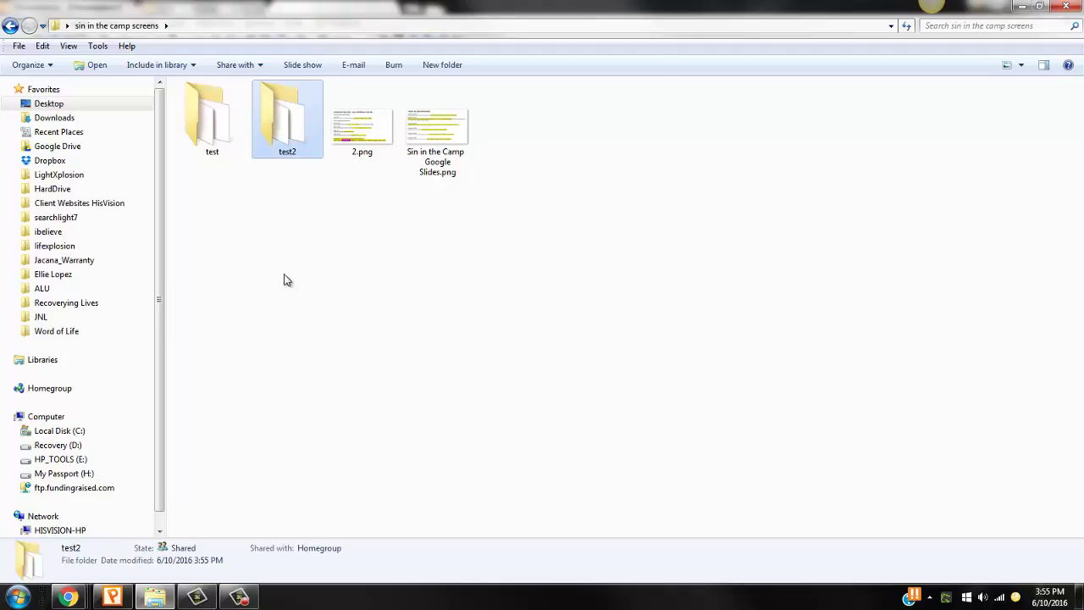
double_click(288, 144)
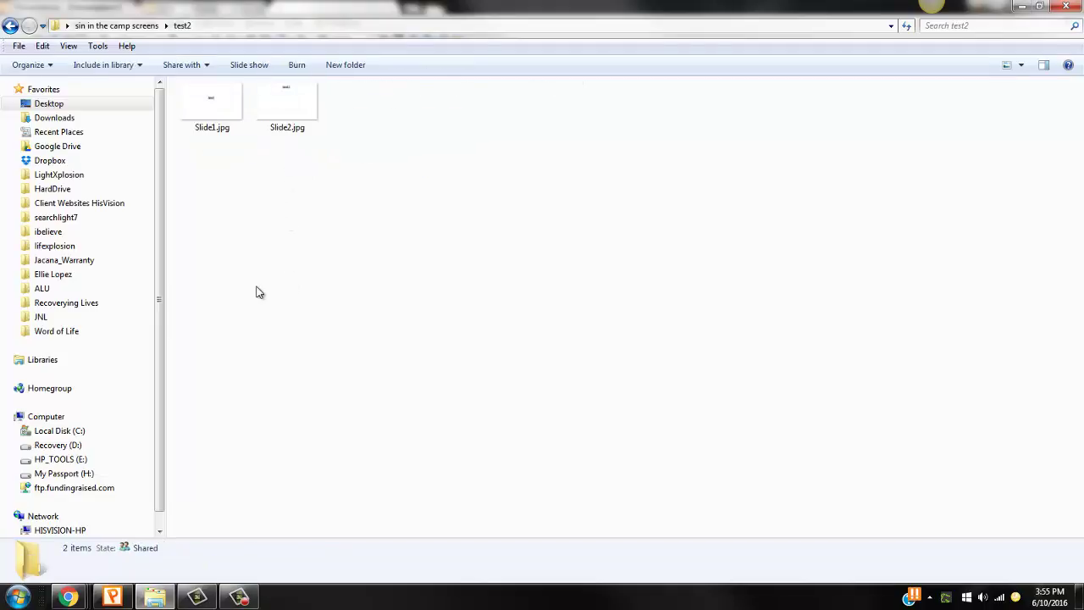
View the exported Slide1.jpg, inspect the sharpness of its text up close, and close the image viewer
double_click(215, 107)
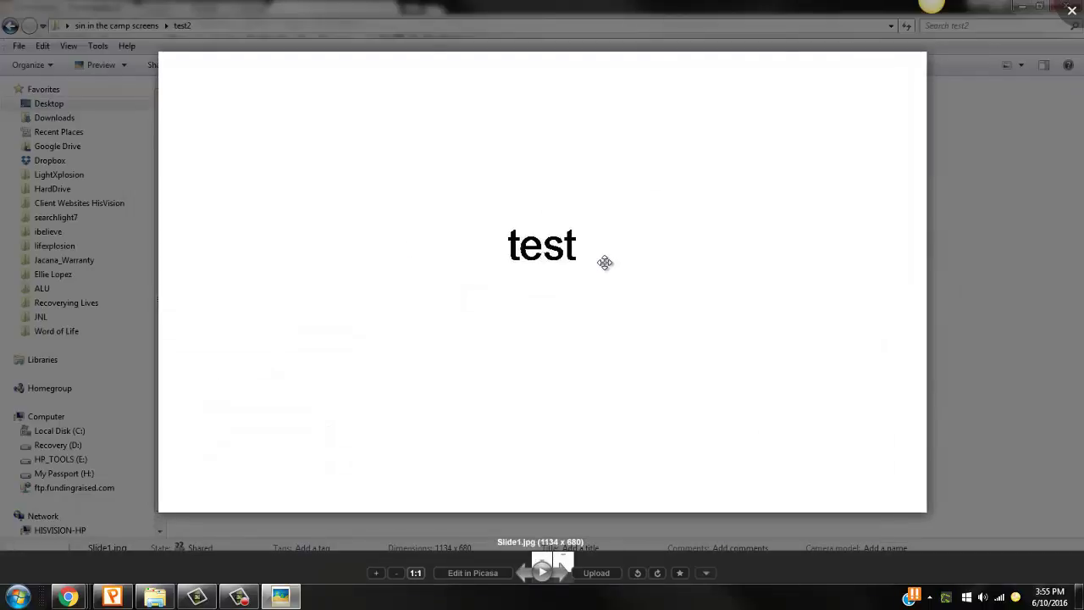
scroll(561, 256, "up", 5)
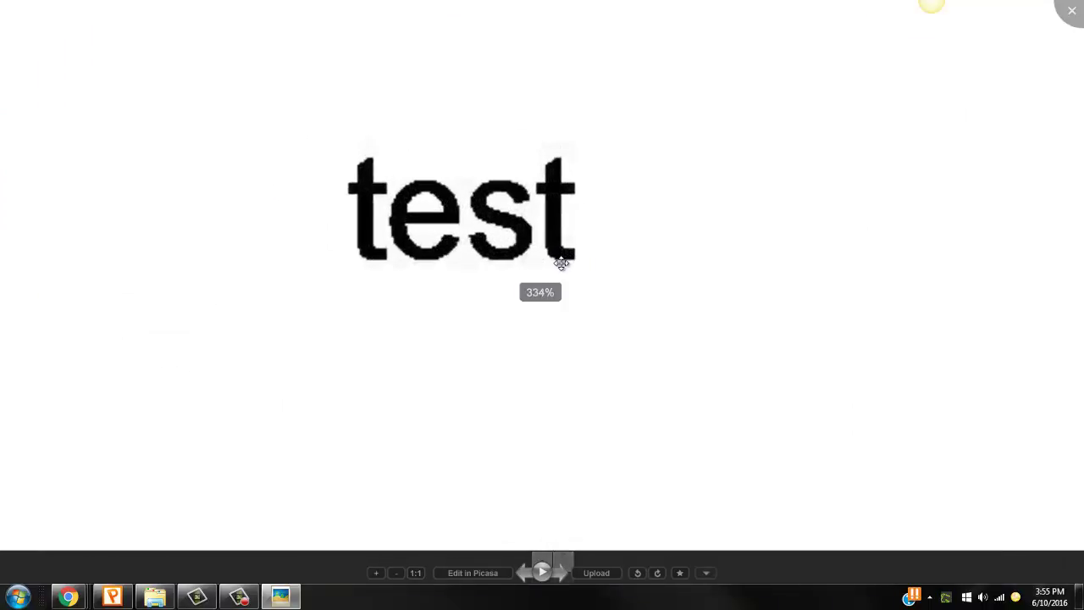
scroll(559, 269, "down", 3)
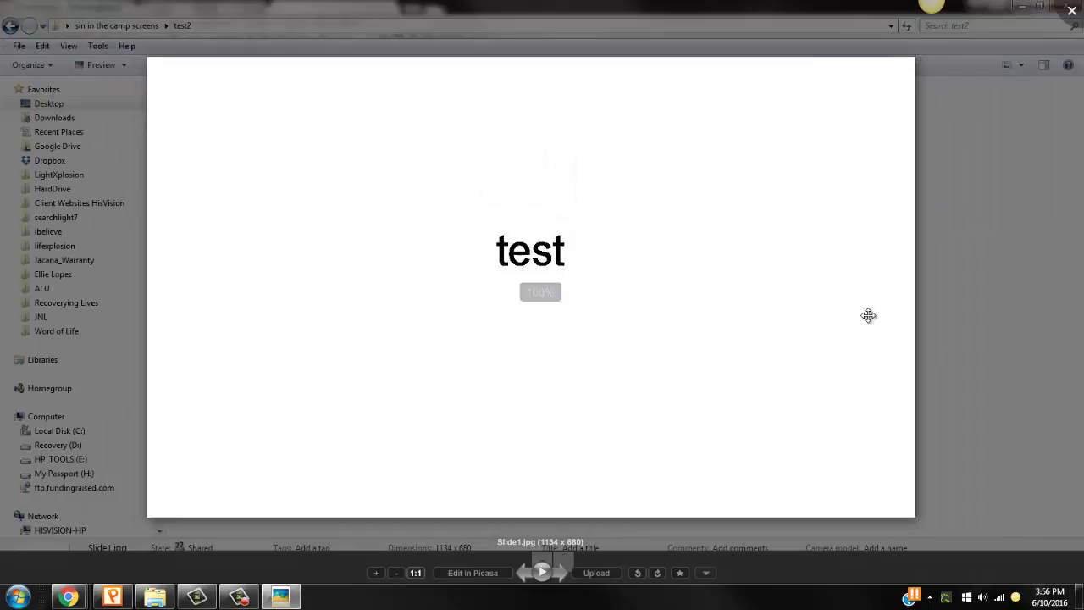
left_click(1071, 10)
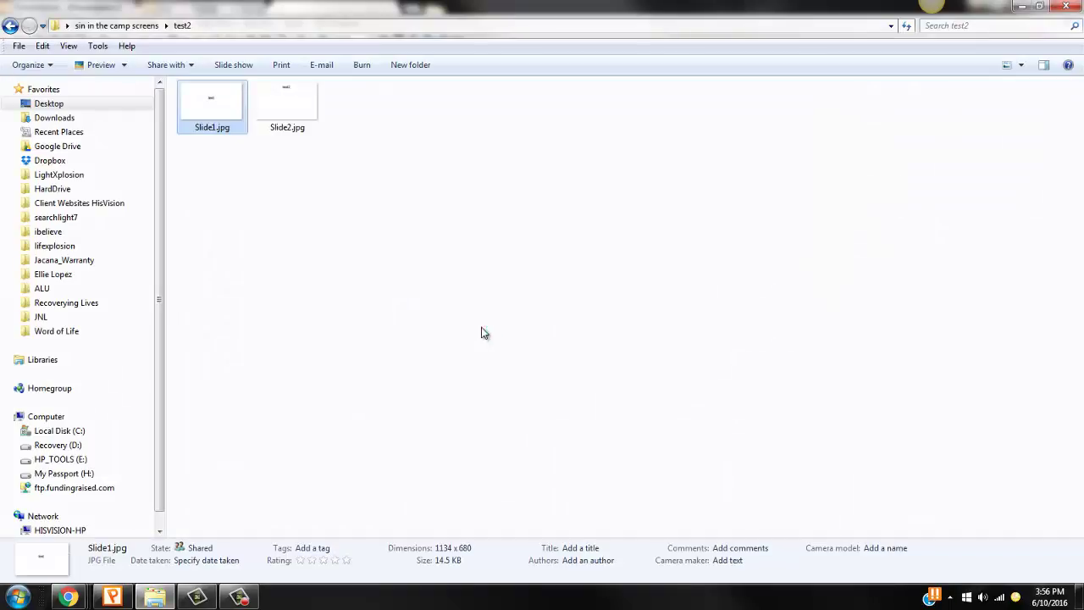
left_click(408, 226)
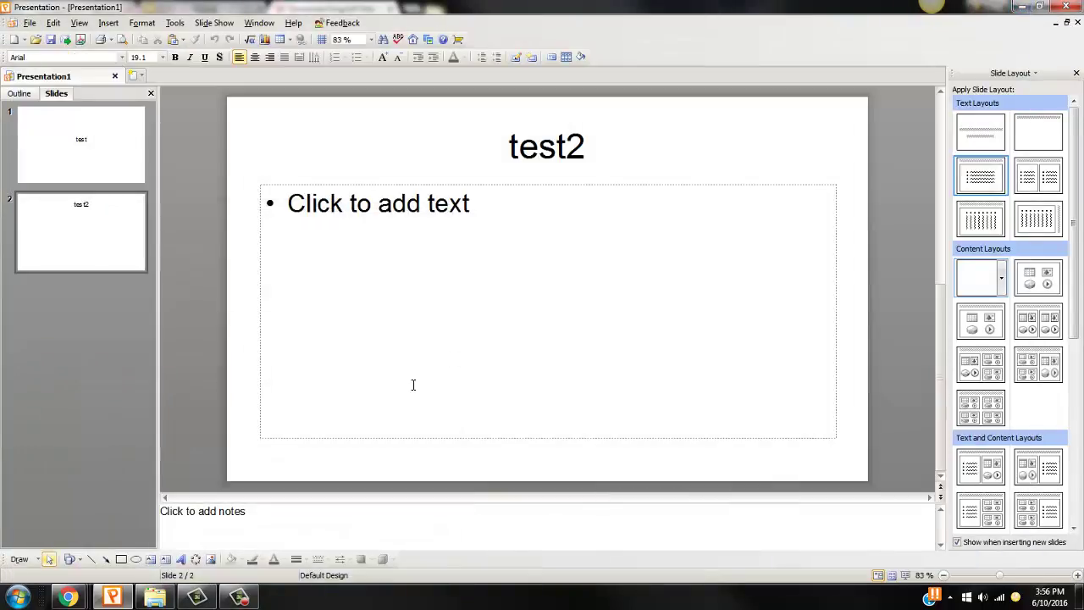
left_click(285, 181)
left_click(205, 189)
left_click(286, 182)
left_click(216, 167)
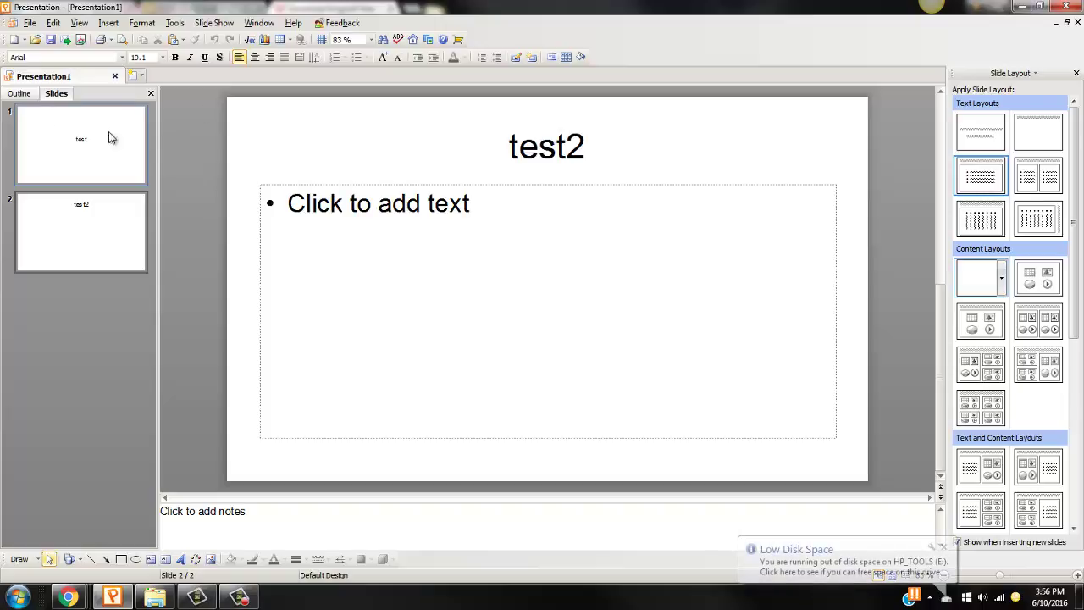
left_click(271, 193)
left_click(286, 187)
left_click(246, 169)
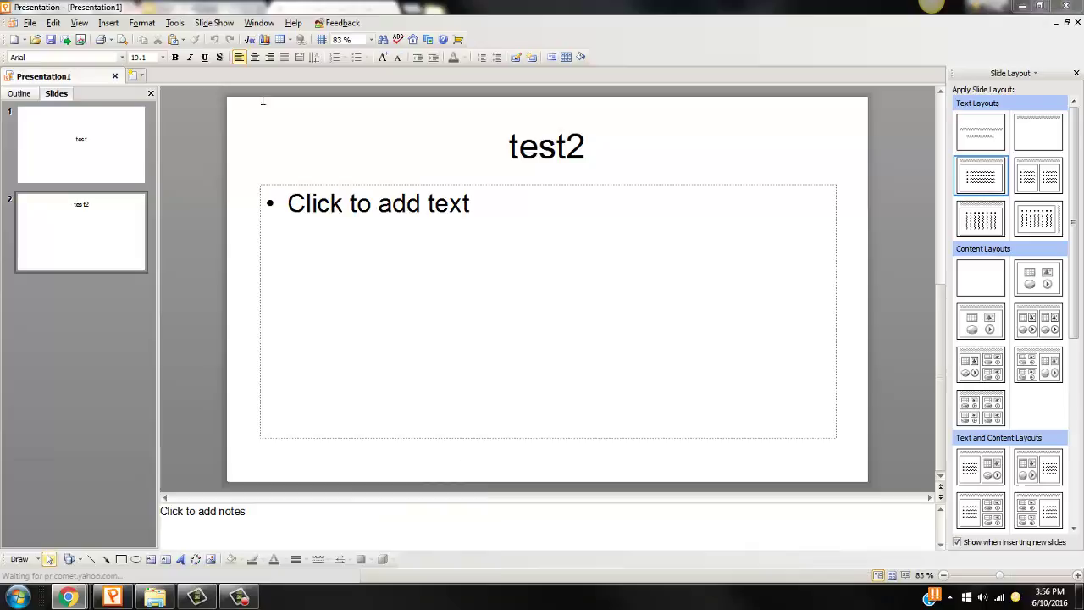
Switch to Chrome and open Google Drive in a new tab
left_click(68, 597)
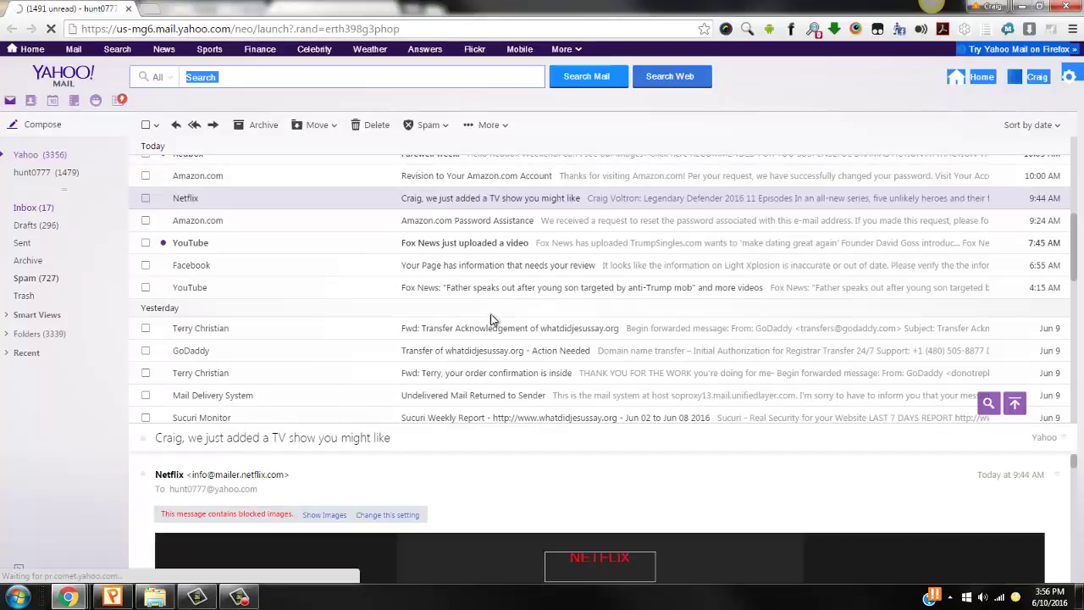
mouse_move(70, 597)
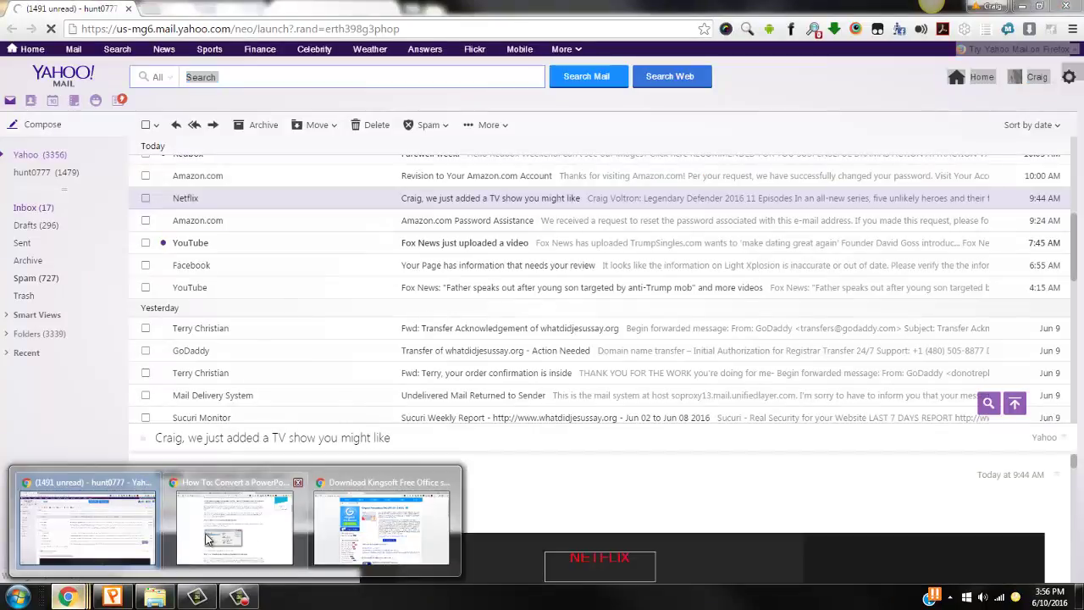
key("ctrl+t")
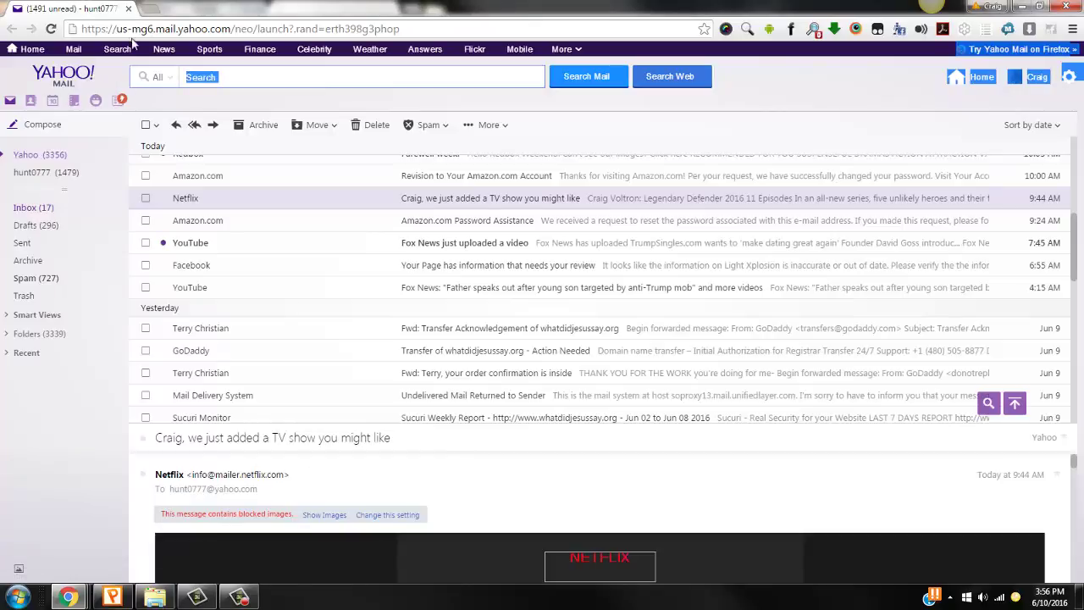
type("drive")
key("Return")
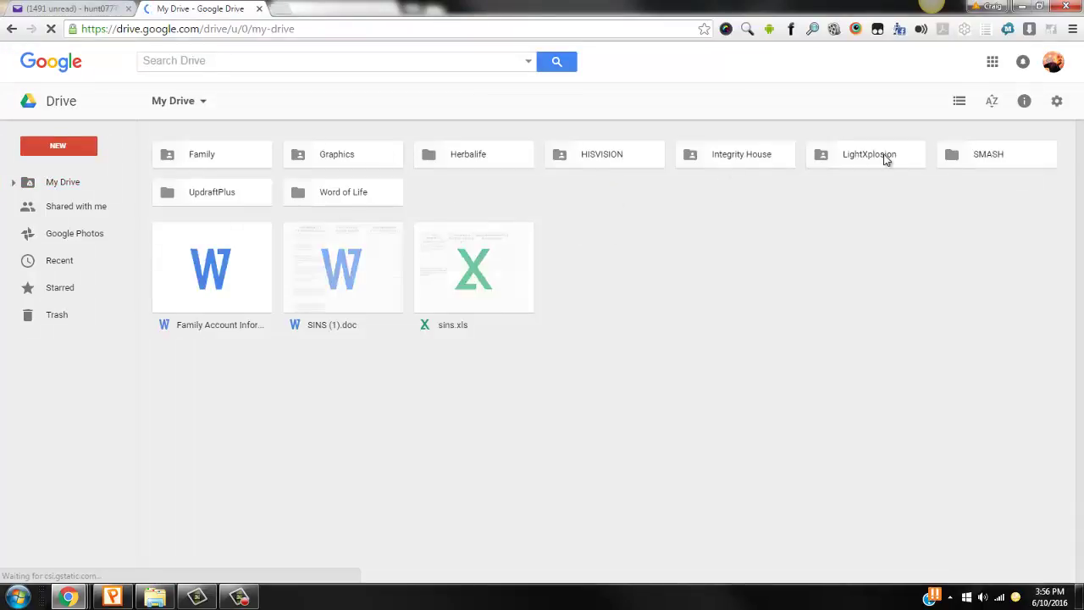
Go through the LightXplosion, Teachings and Trust folders and open the "Trust - I will trust you!" presentation
double_click(873, 161)
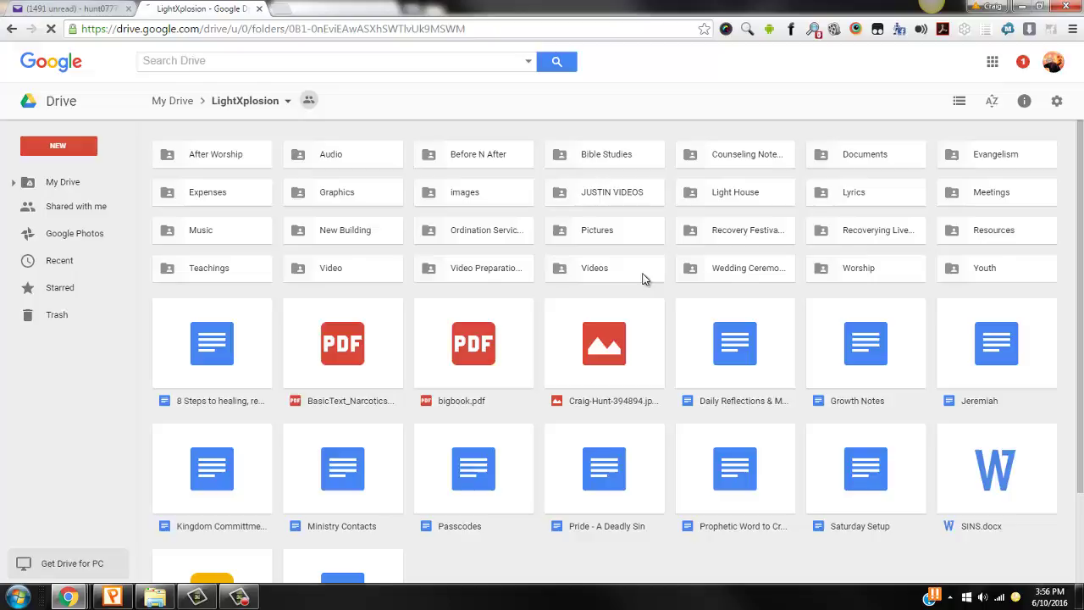
double_click(235, 269)
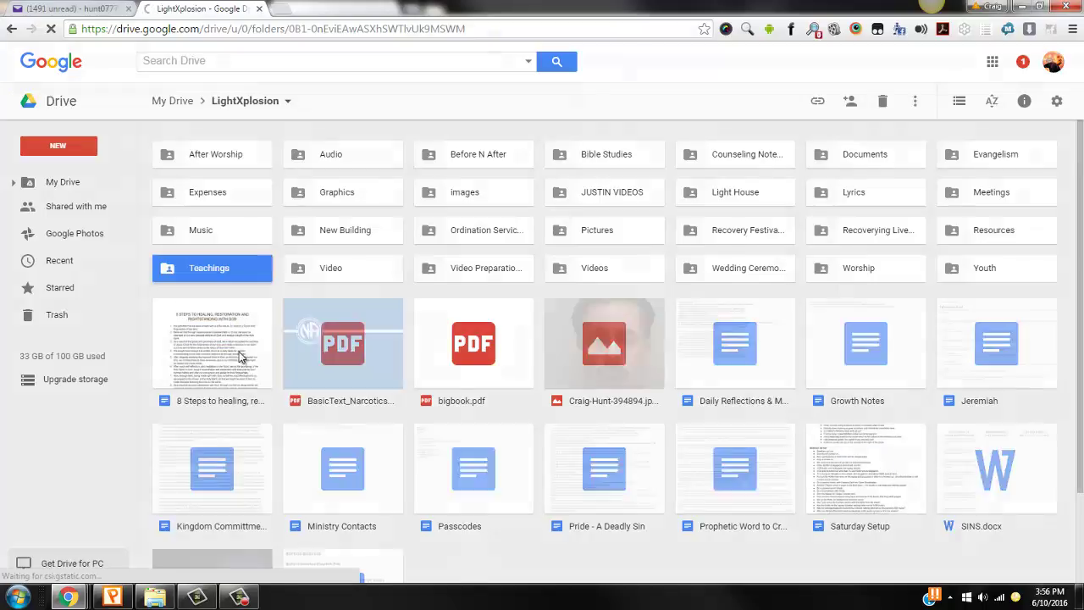
double_click(472, 380)
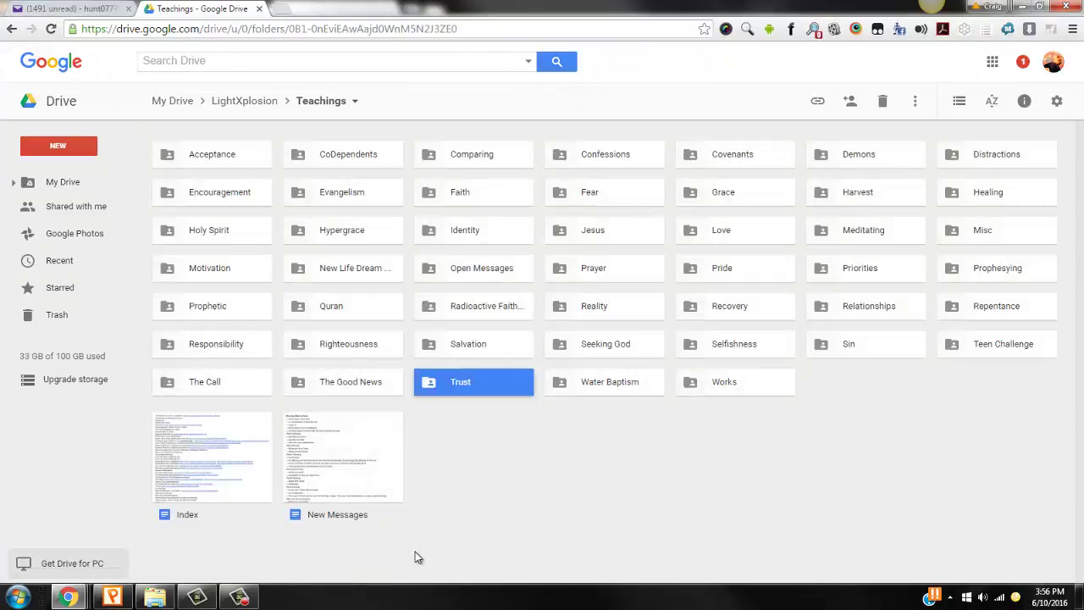
double_click(604, 233)
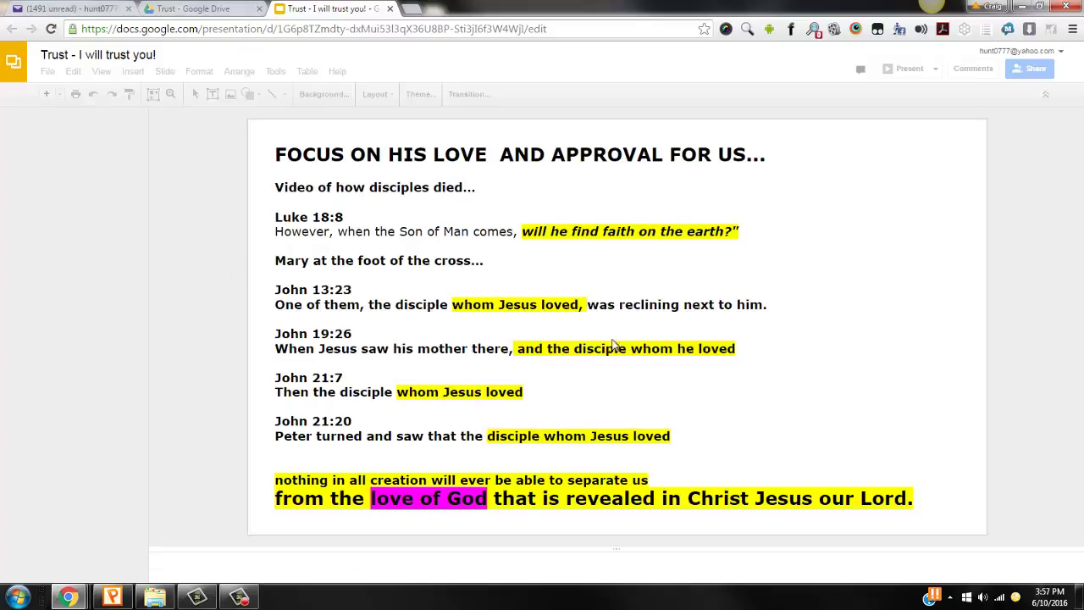
Download the presentation as a Microsoft PowerPoint (.pptx) file into the "sin in the camp screens" folder on the Desktop
left_click(48, 71)
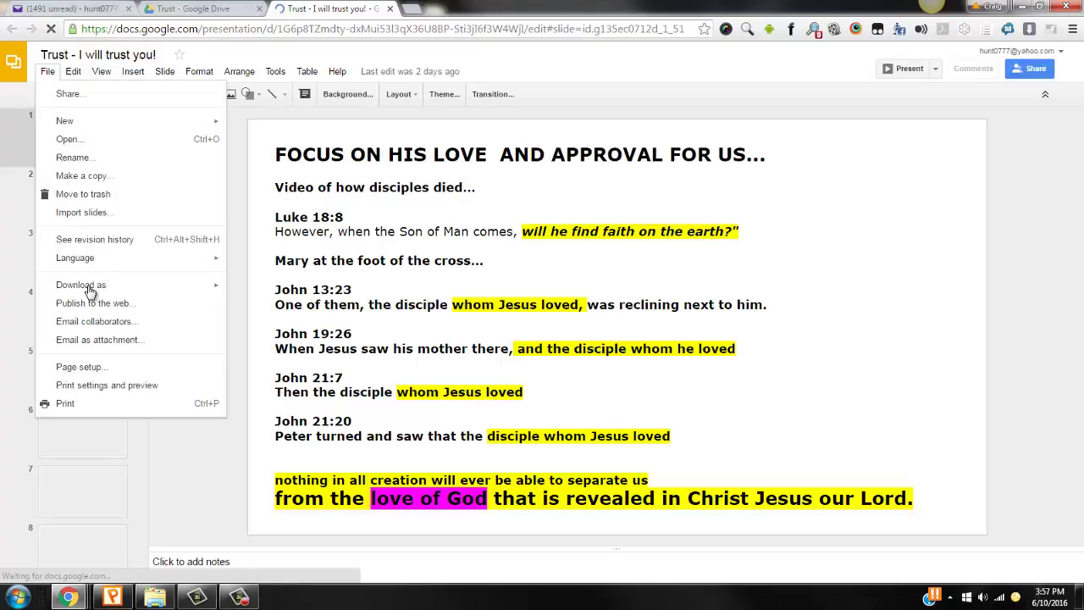
mouse_move(89, 288)
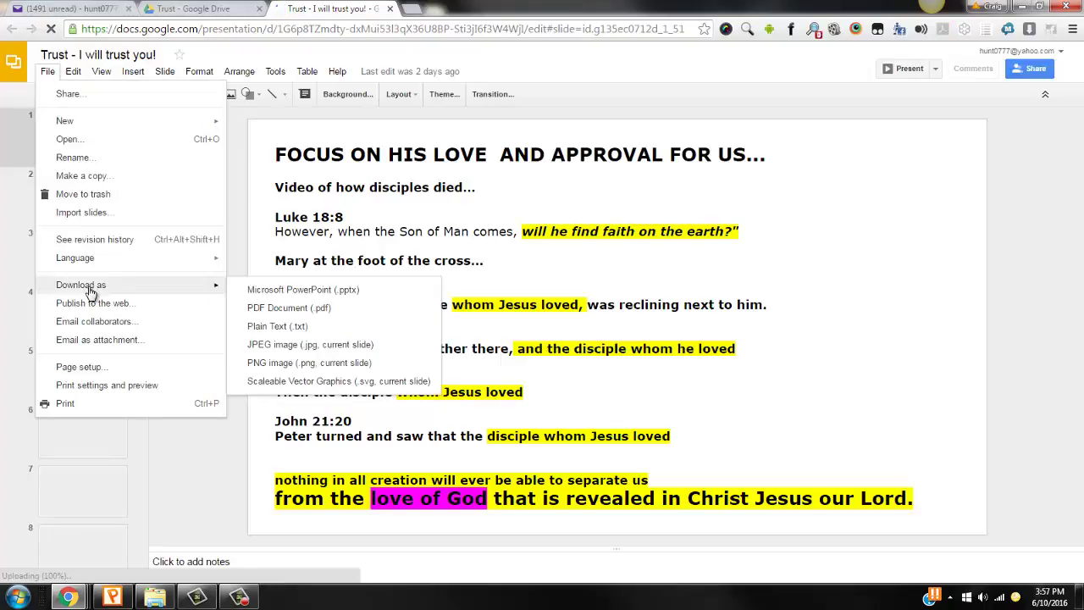
left_click(312, 308)
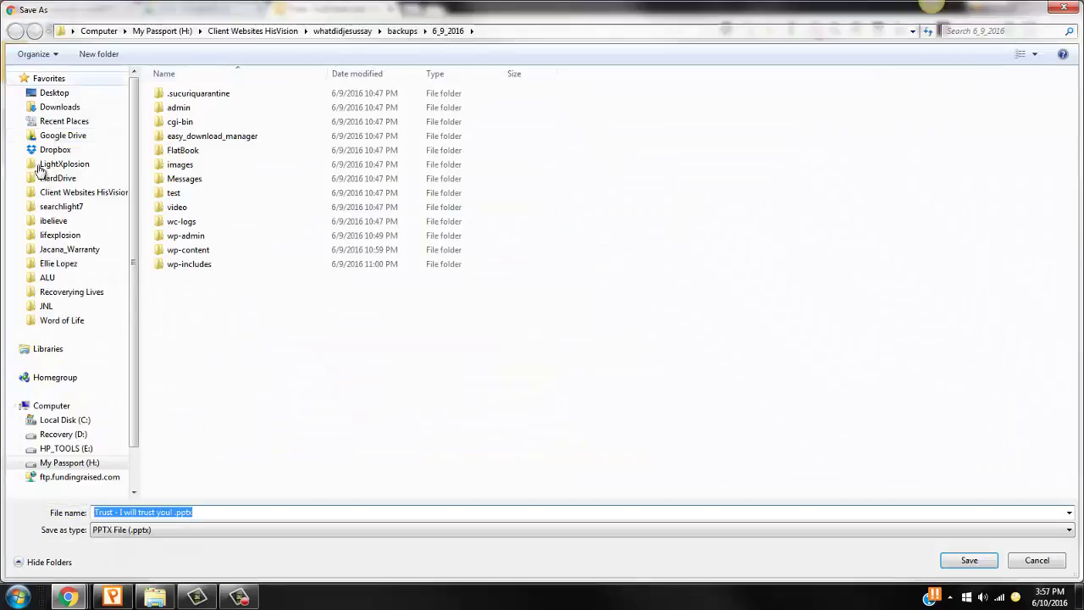
left_click(55, 92)
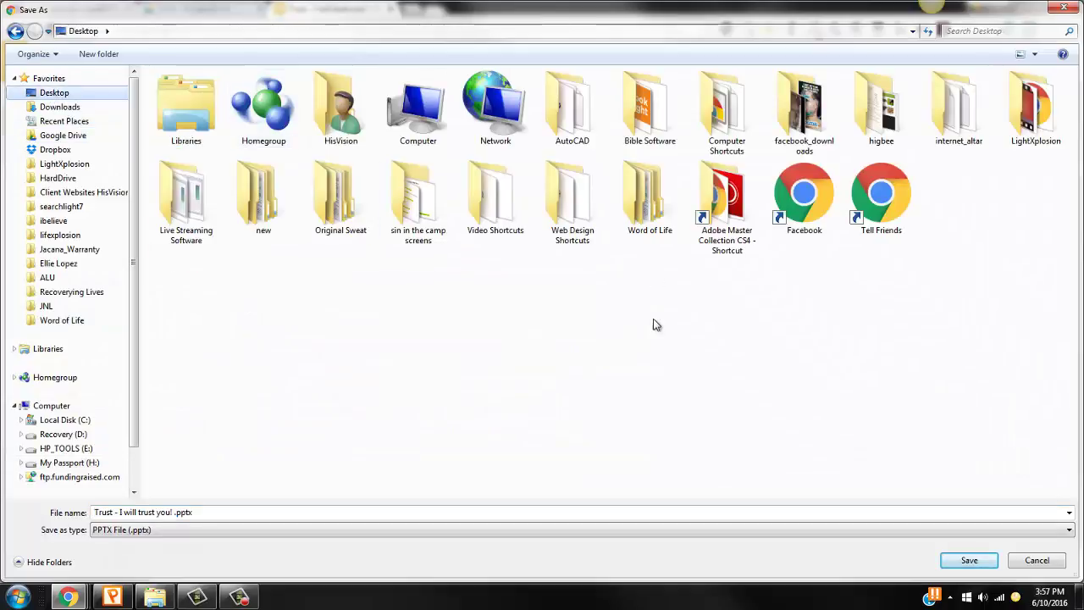
double_click(426, 251)
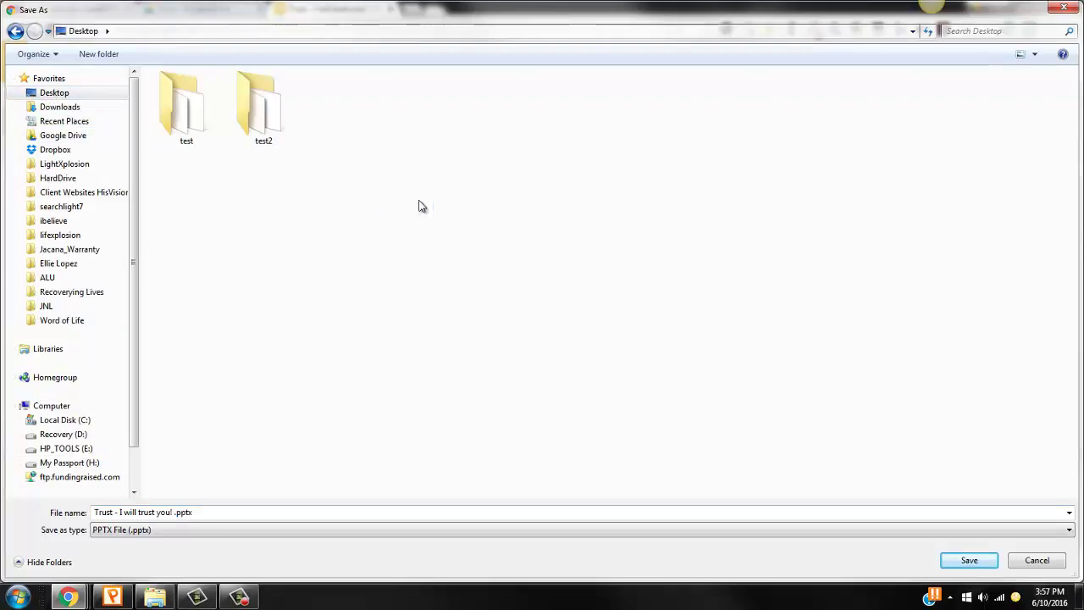
left_click(983, 561)
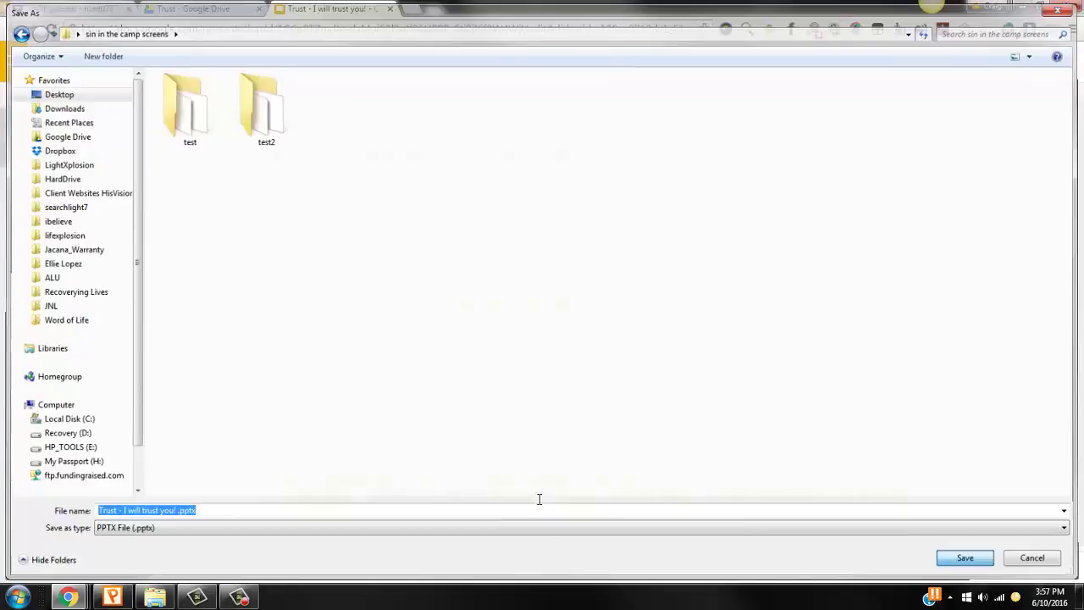
Open the downloaded "Trust - I will trust you! .pptx" in Kingsoft Presentation and check the text on the first slide
key("alt+Tab")
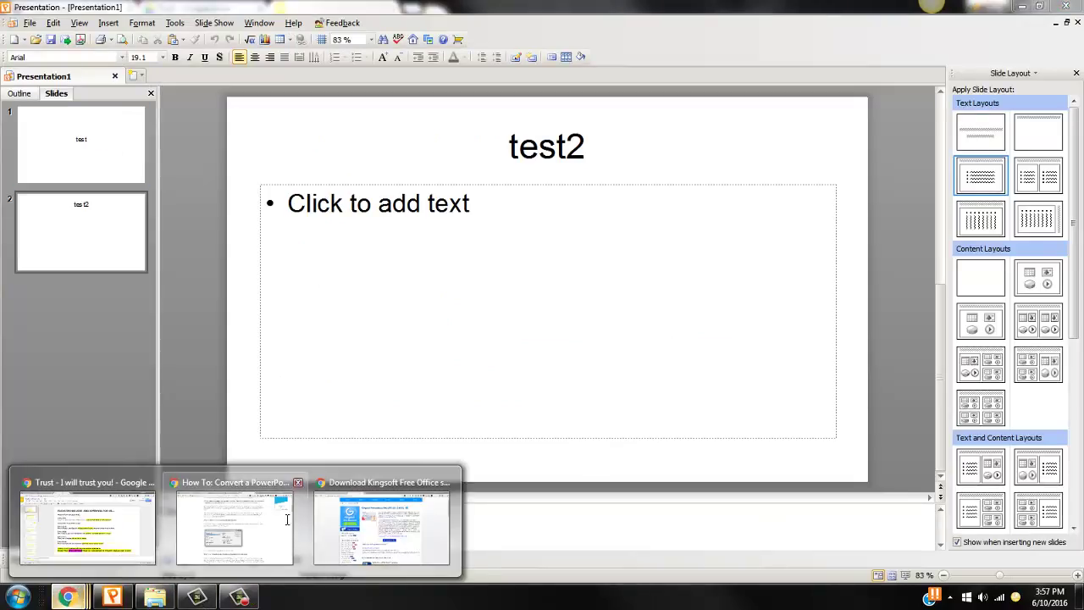
left_click(136, 529)
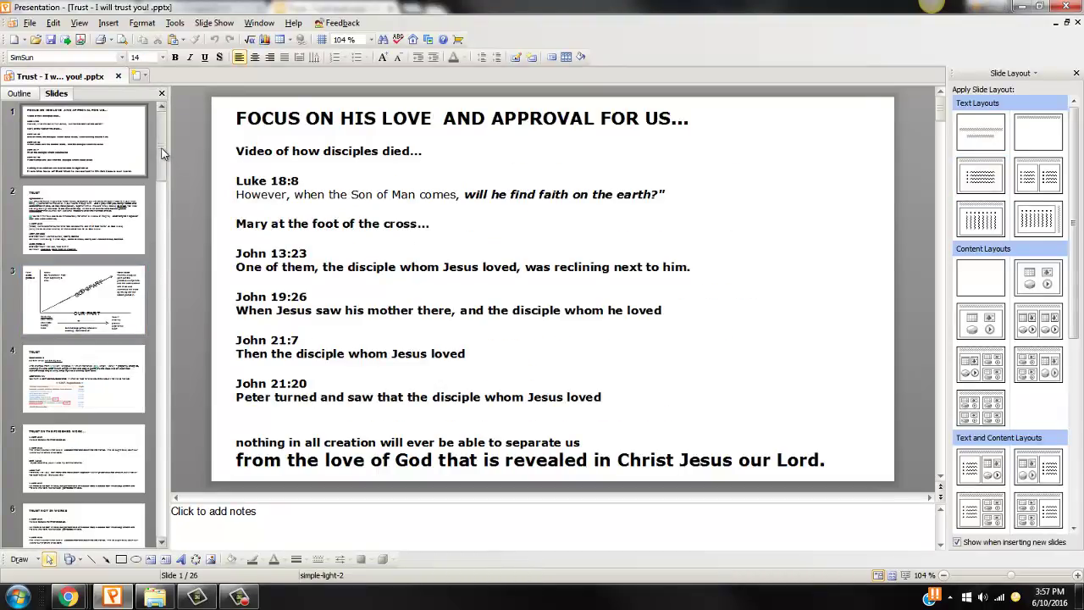
scroll(161, 153, "down", 1)
left_click(332, 161)
left_click(508, 207)
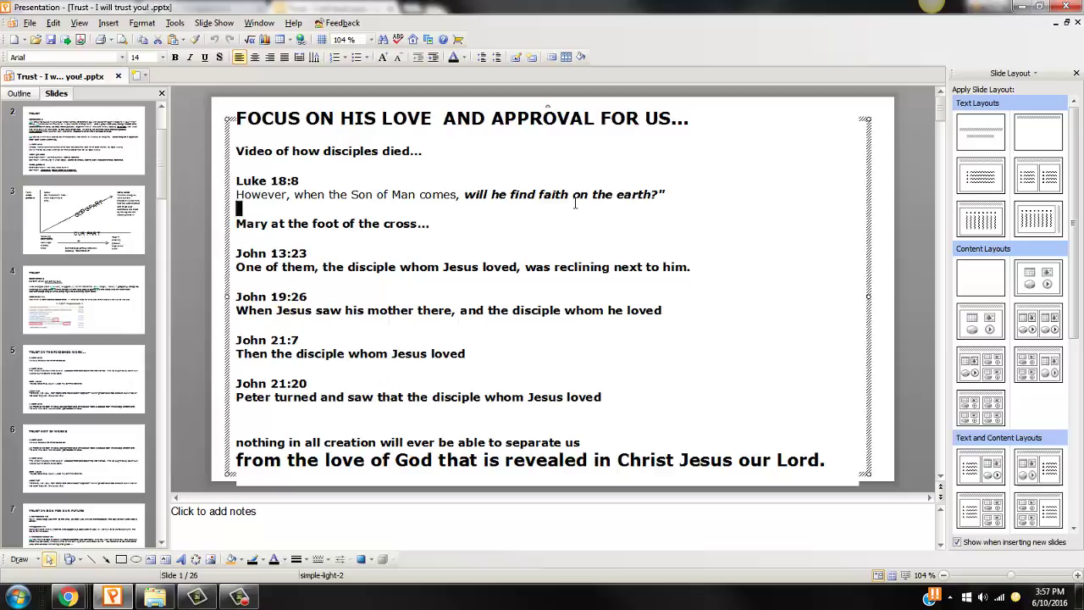
left_click(191, 251)
Browse the slides and delete the blank line above Matthew 7:21 on slide 8, "TRUST IN GOD FOR OUR FUTURE"
left_click_drag(161, 135, 169, 479)
left_click(95, 159)
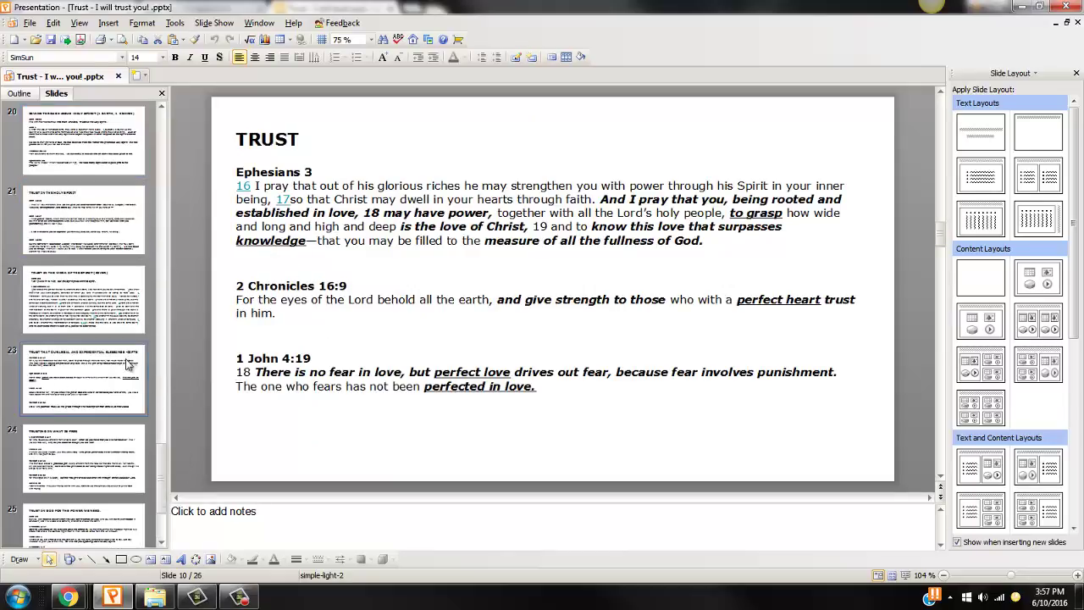
scroll(127, 363, "up", 10)
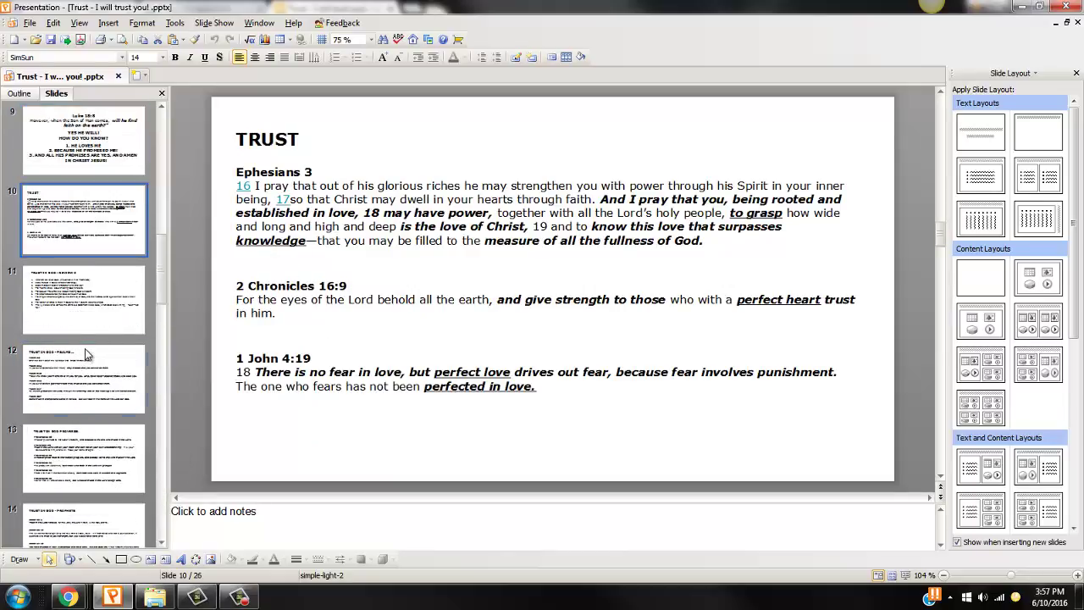
scroll(85, 354, "up", 5)
left_click(96, 481)
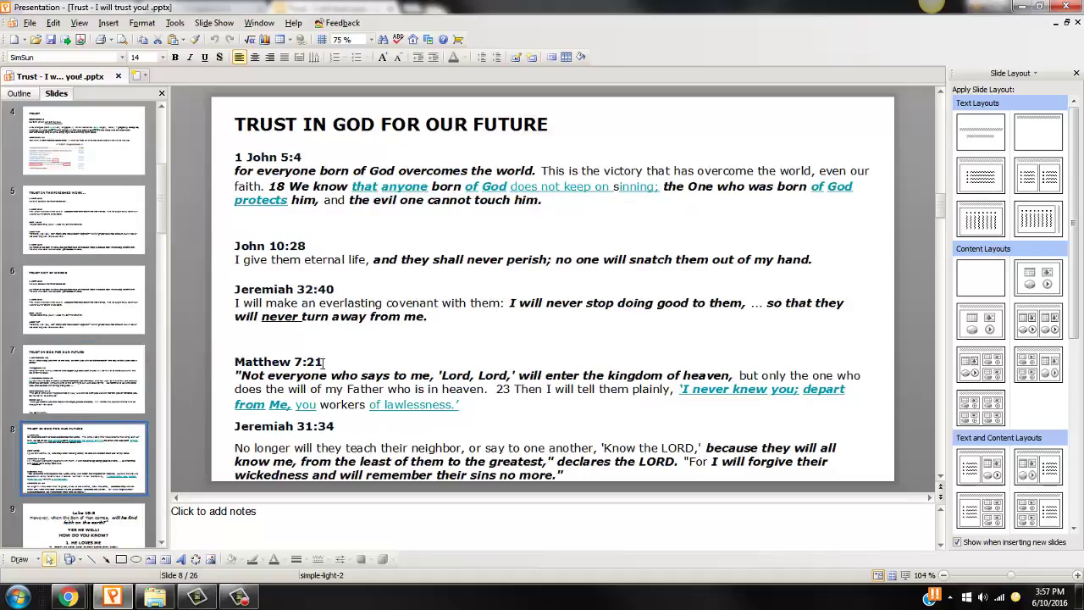
left_click(323, 331)
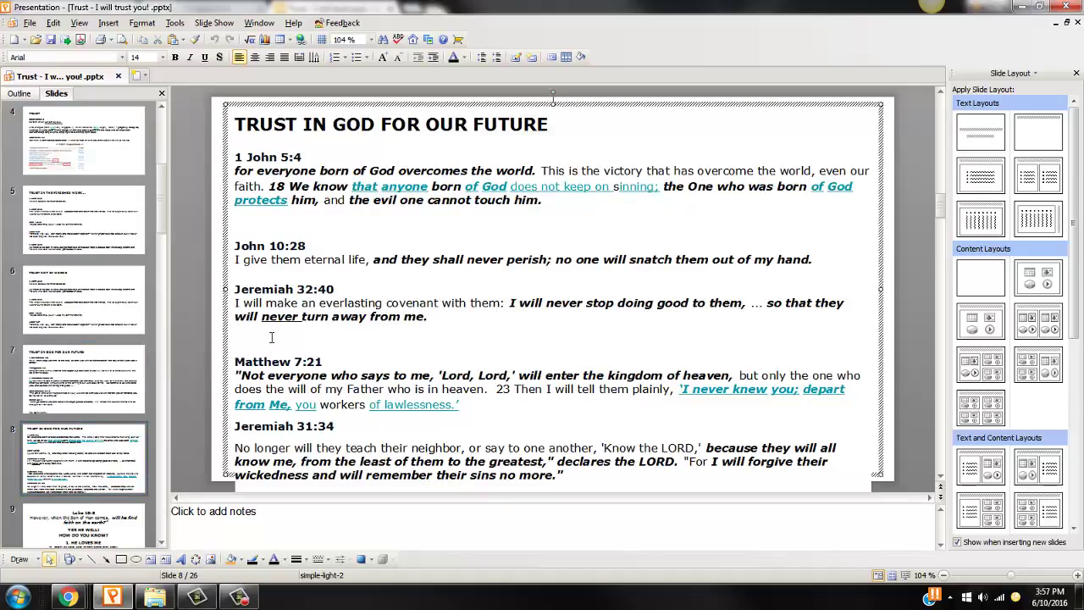
key("BackSpace")
scroll(229, 356, "down", 3)
left_click(184, 342)
scroll(182, 336, "up", 3)
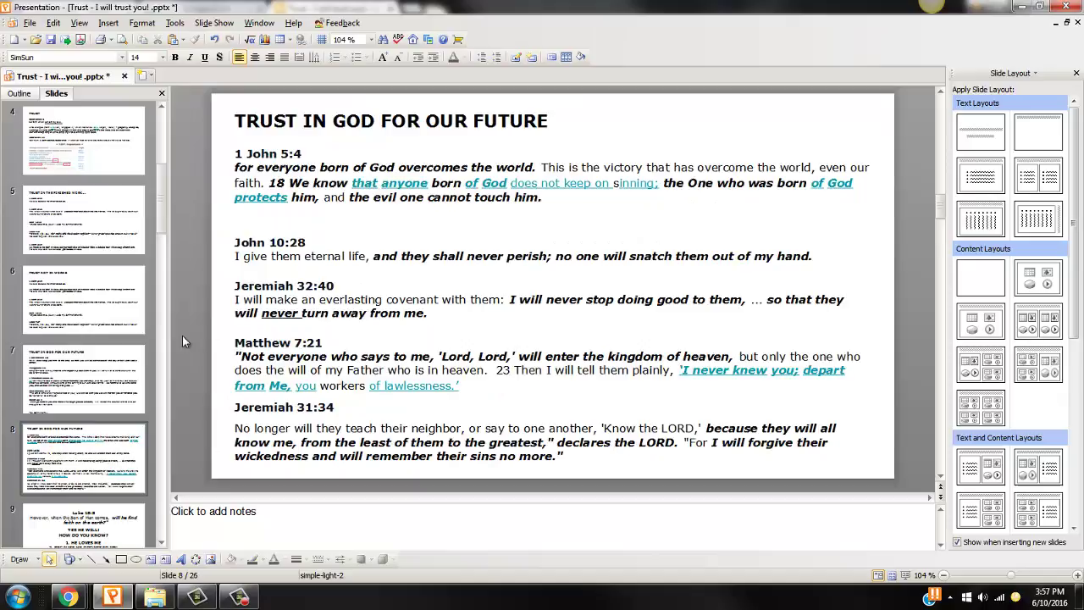
Return to slide 2, "TRUST", and review its layout
left_click_drag(164, 195, 164, 152)
left_click(74, 228)
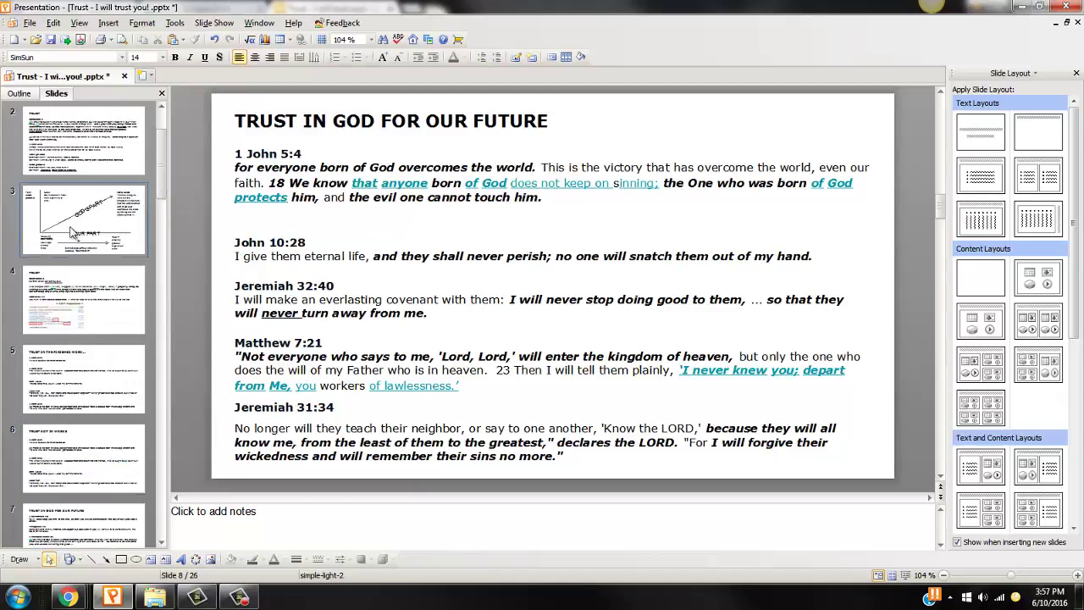
left_click(102, 144)
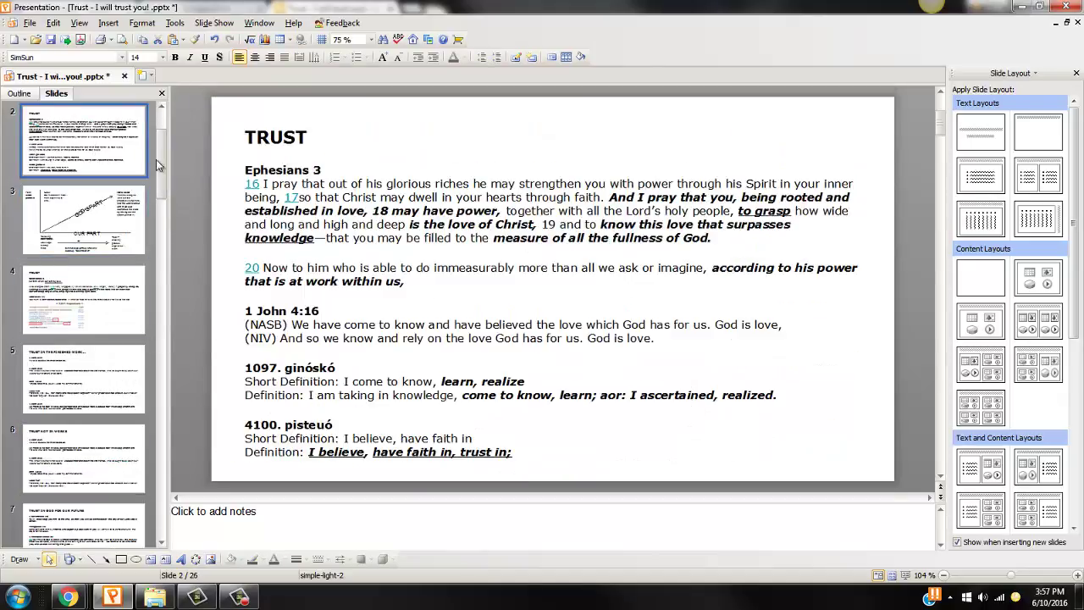
left_click(189, 170)
left_click(808, 271)
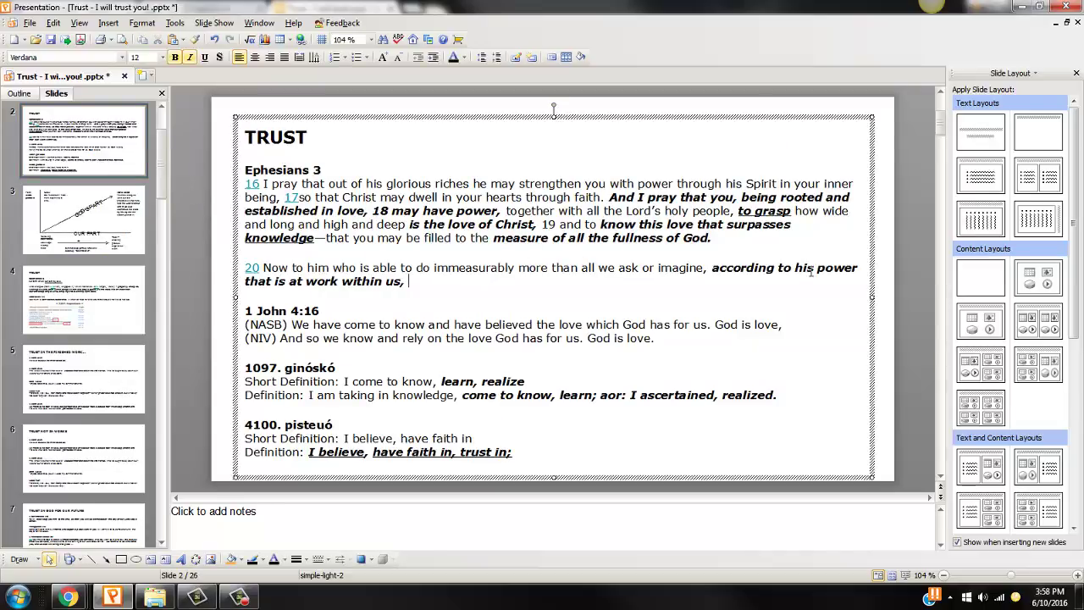
left_click_drag(714, 271, 845, 281)
left_click(834, 299)
Export every slide of the presentation in JPEG File Interchange Format (*.jpg) to the "sin in the camp screens" folder as "Trust - I will trust you!"
left_click(30, 23)
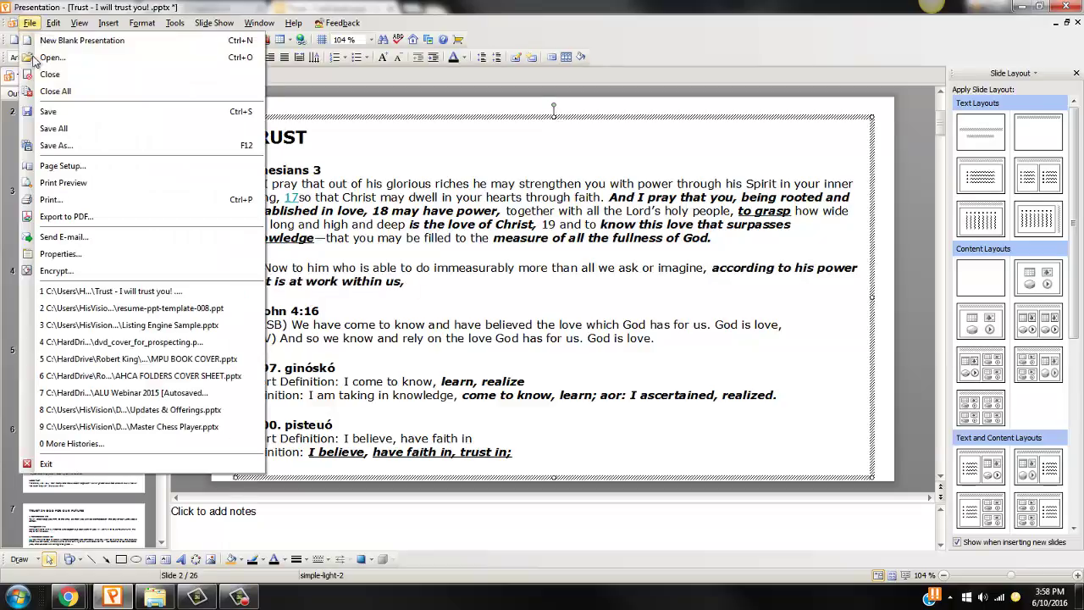
left_click(64, 146)
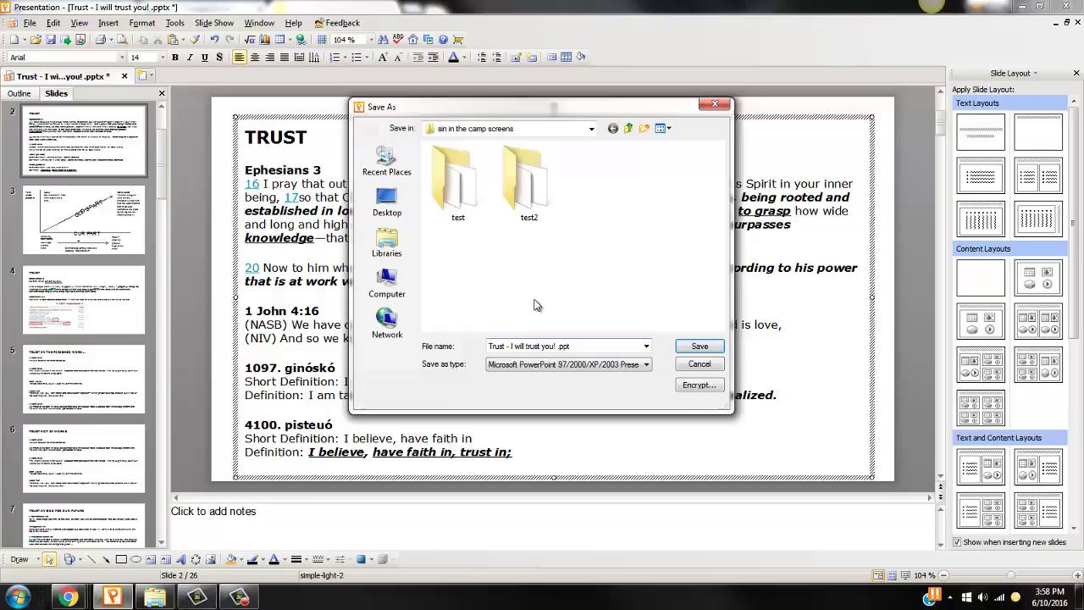
left_click(695, 354)
left_click(646, 364)
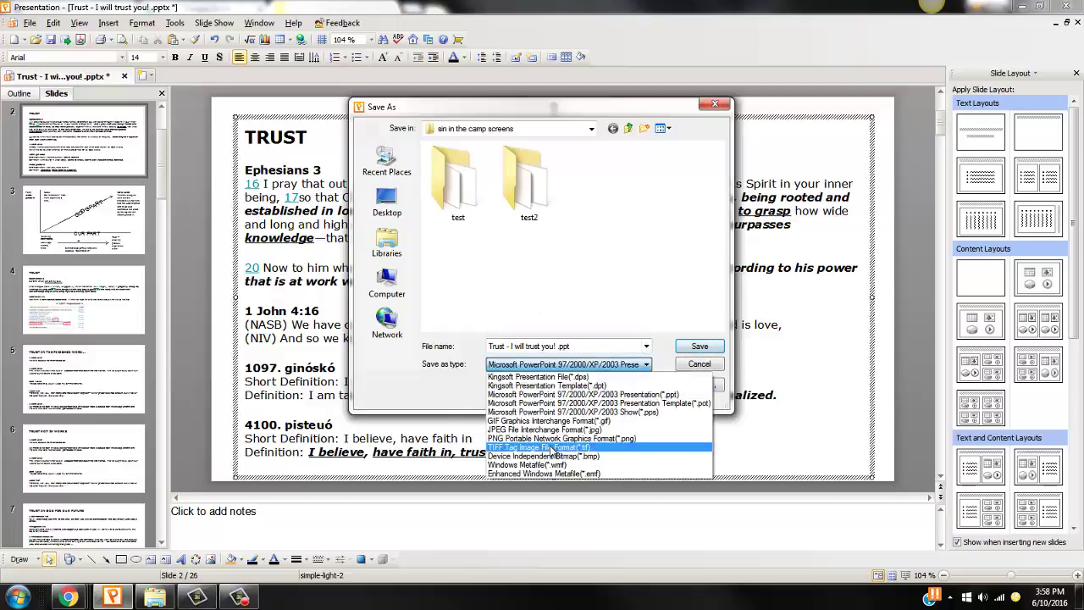
left_click(555, 433)
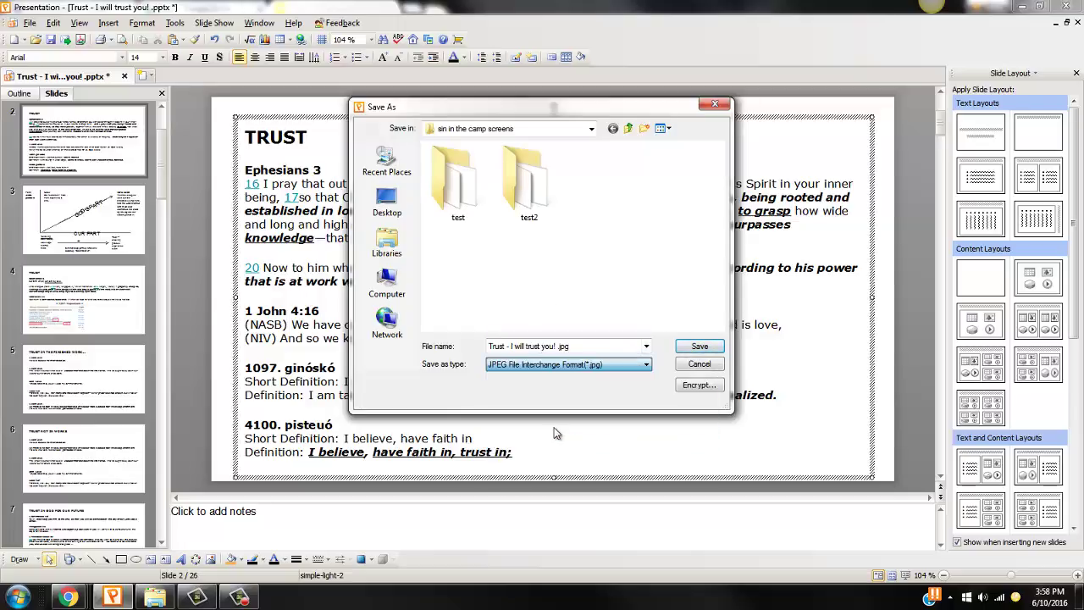
left_click(700, 347)
left_click(454, 315)
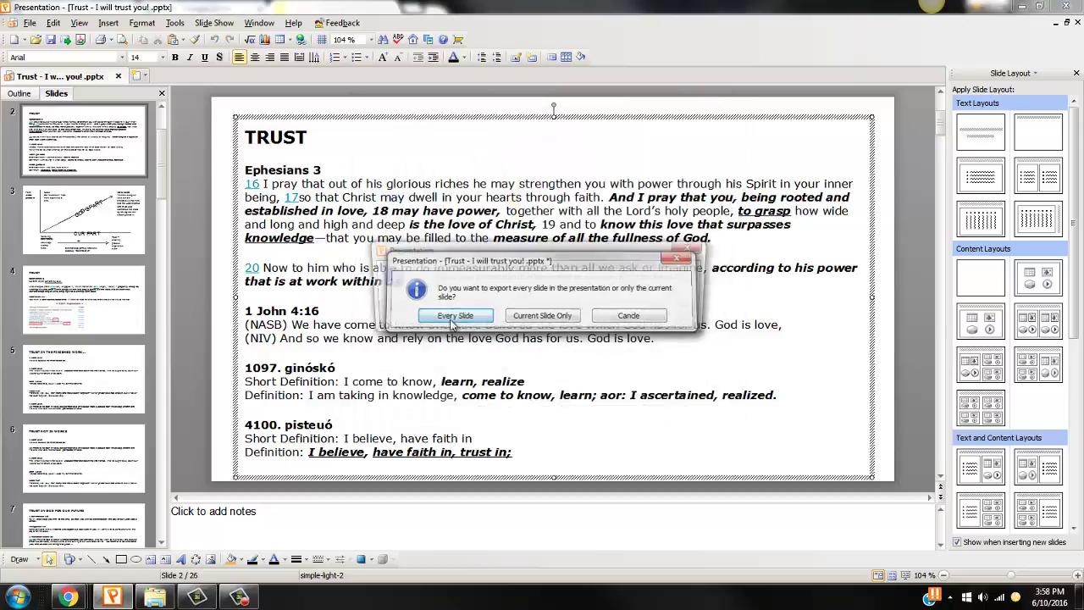
left_click(693, 321)
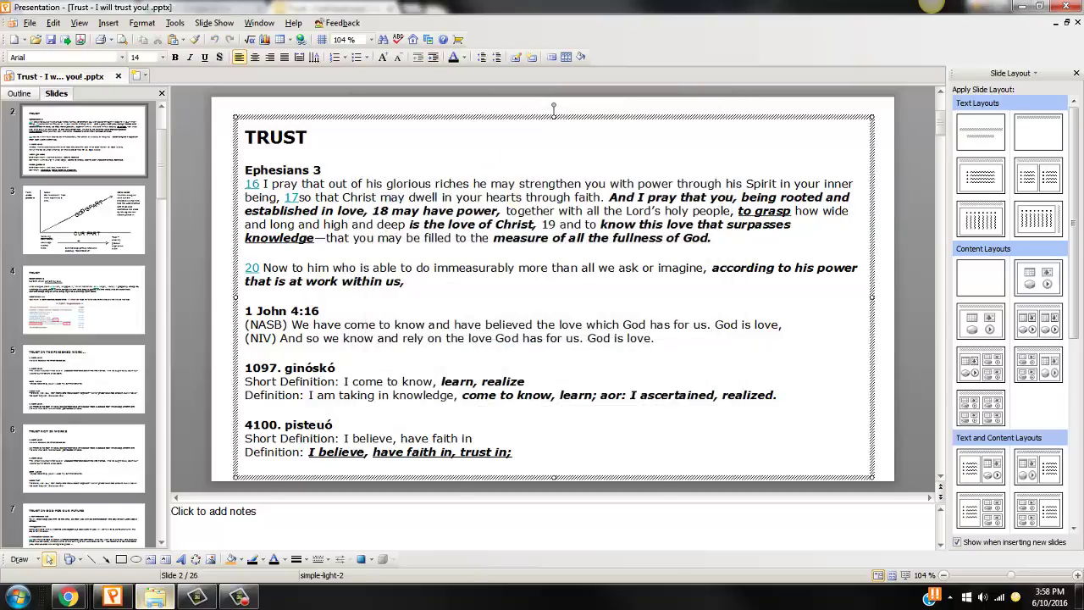
Switch to Windows Explorer, check the exported slide images in the "Trust - I will trust you!" folder, and close the window
left_click(155, 597)
left_click(139, 34)
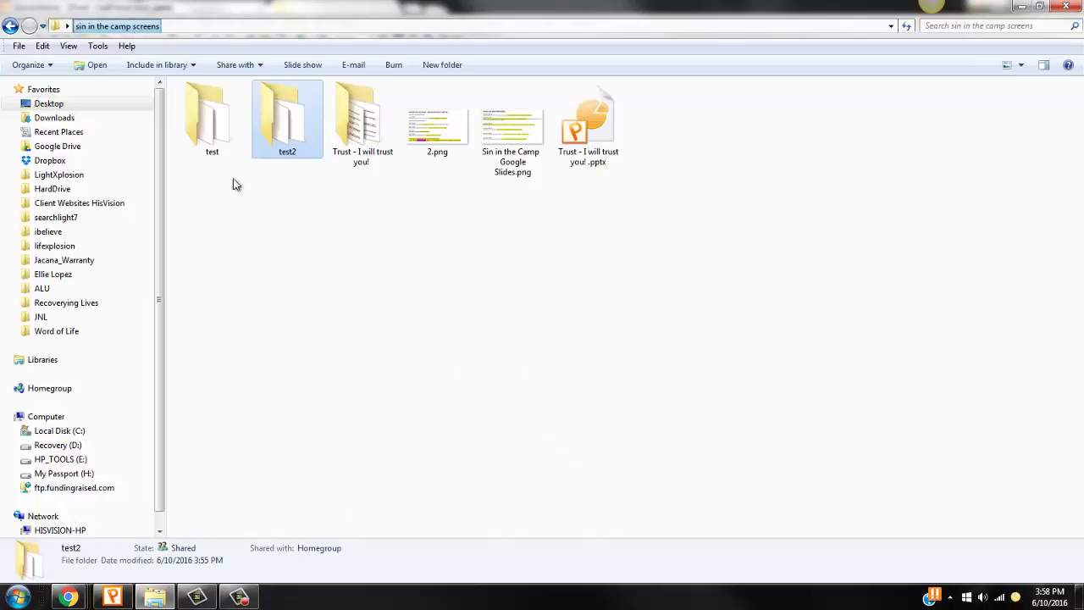
double_click(362, 123)
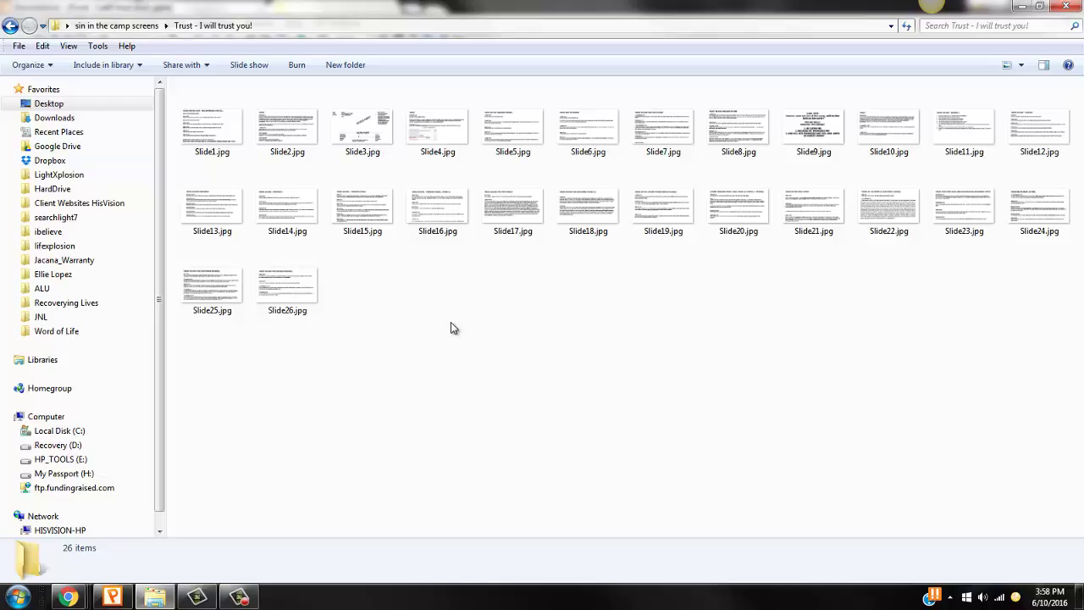
left_click(1065, 6)
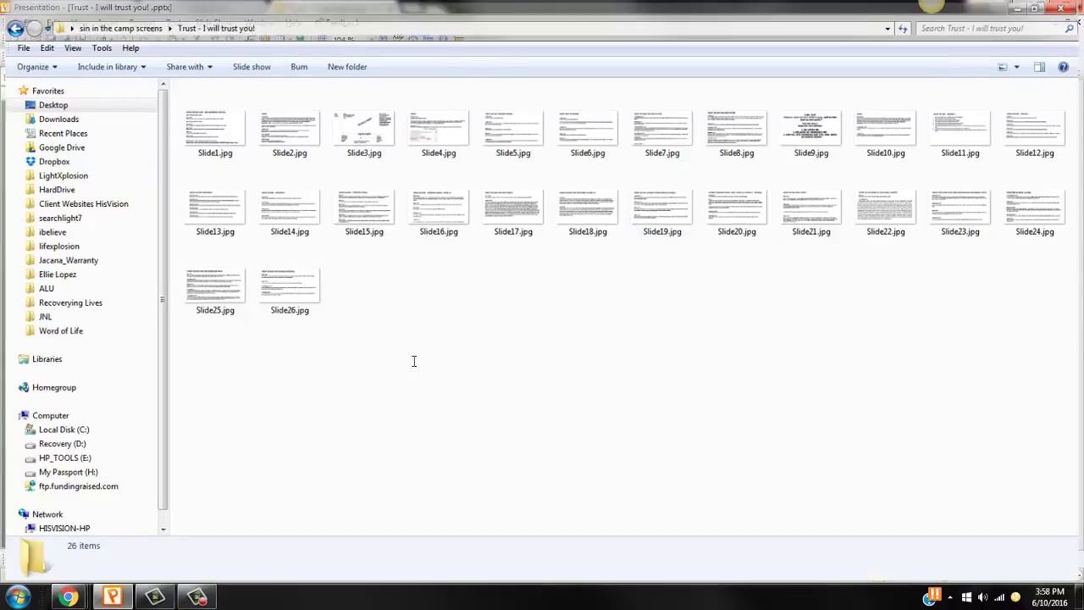
left_click_drag(434, 325, 244, 324)
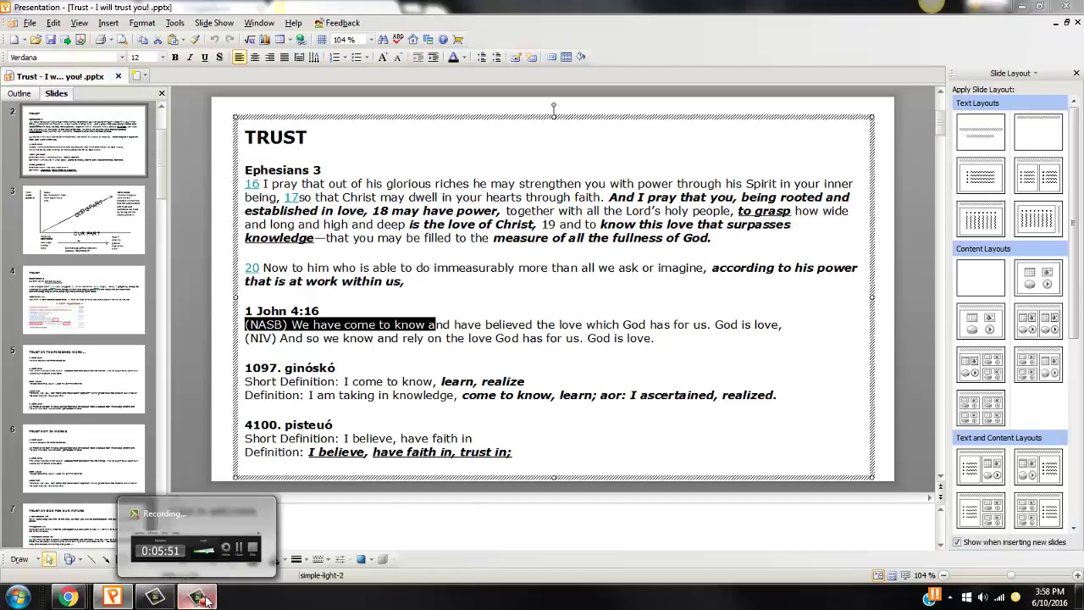